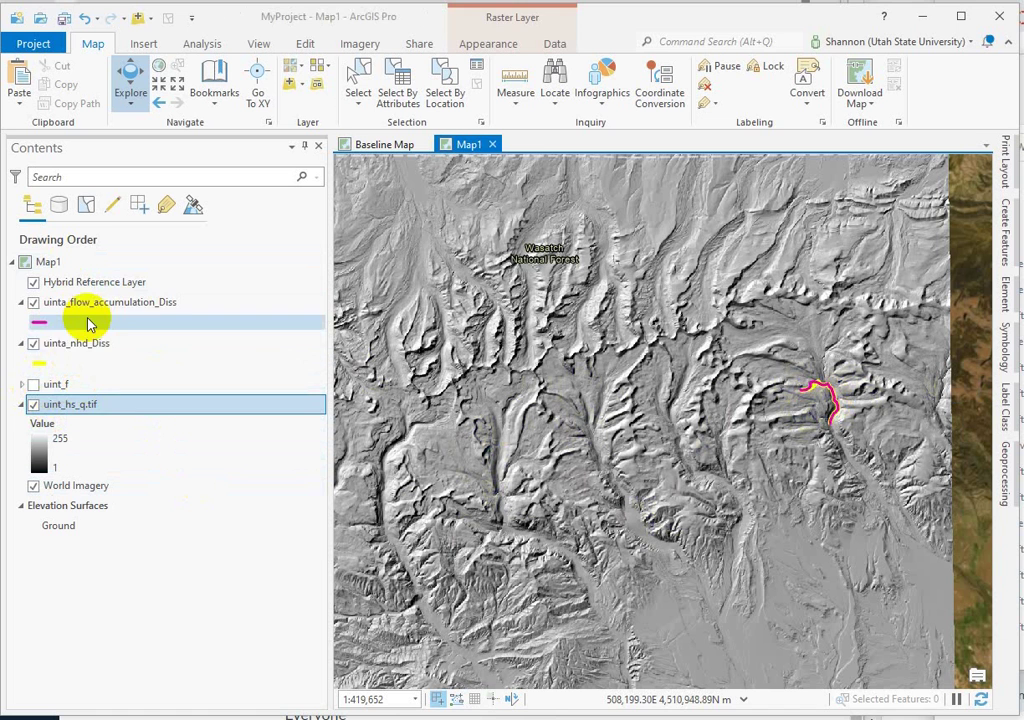
Zoom the map to the full extent of the uinta_nhd_Diss stream layer.
right_click(70, 345)
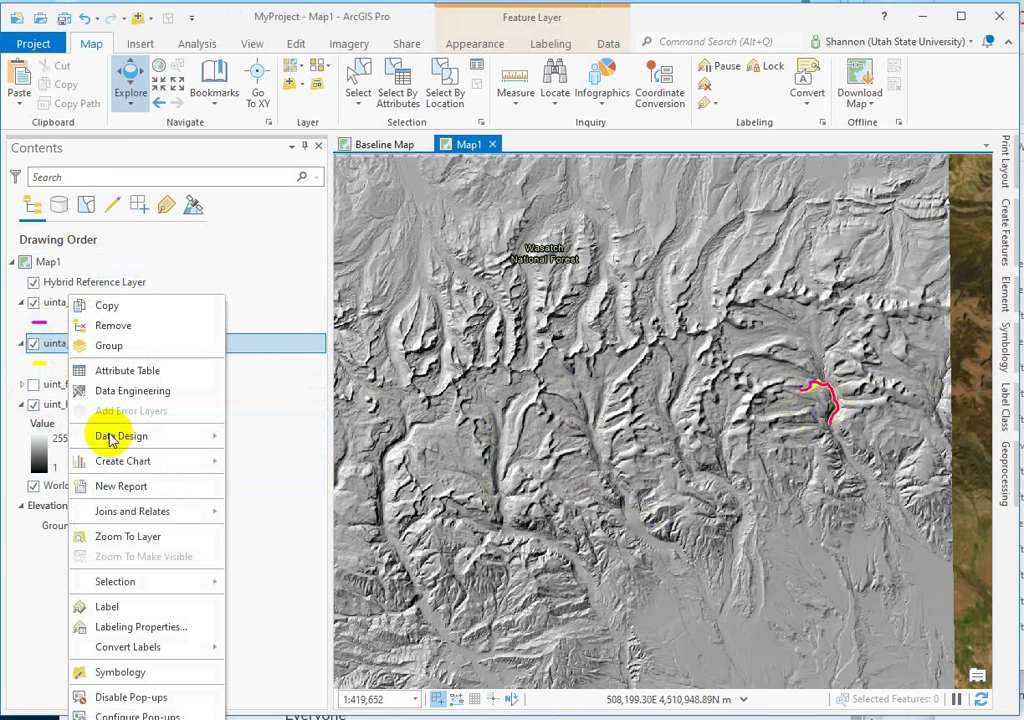
click(125, 537)
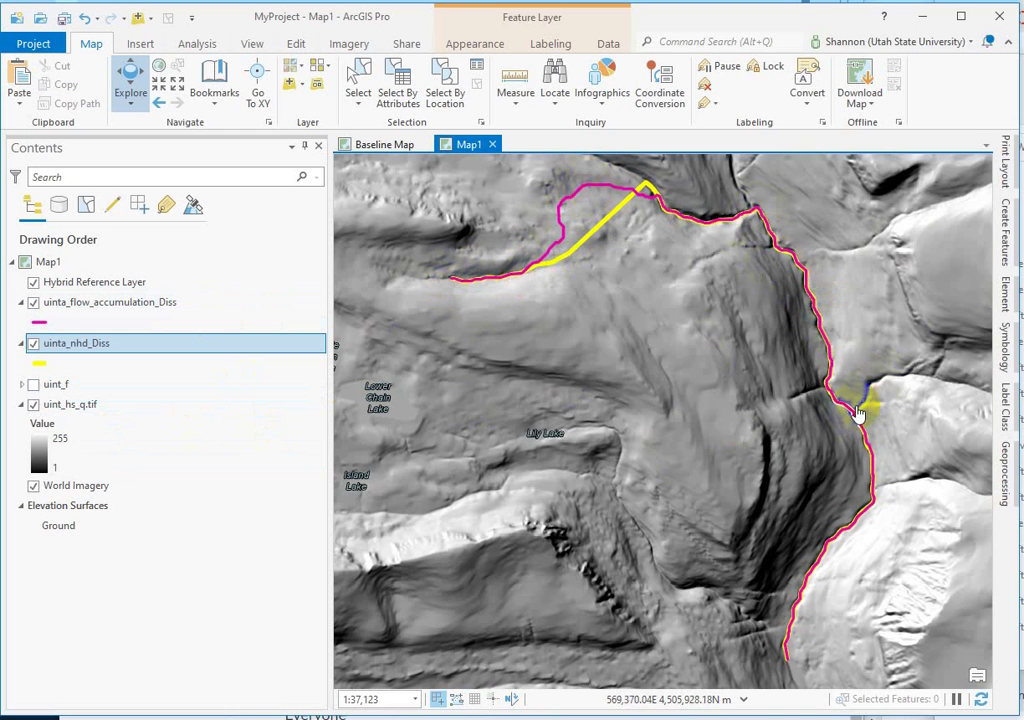
Zoom out twice and pan around to view a wider stretch of the hillshade.
click(812, 343)
click(748, 237)
click(118, 555)
click(605, 389)
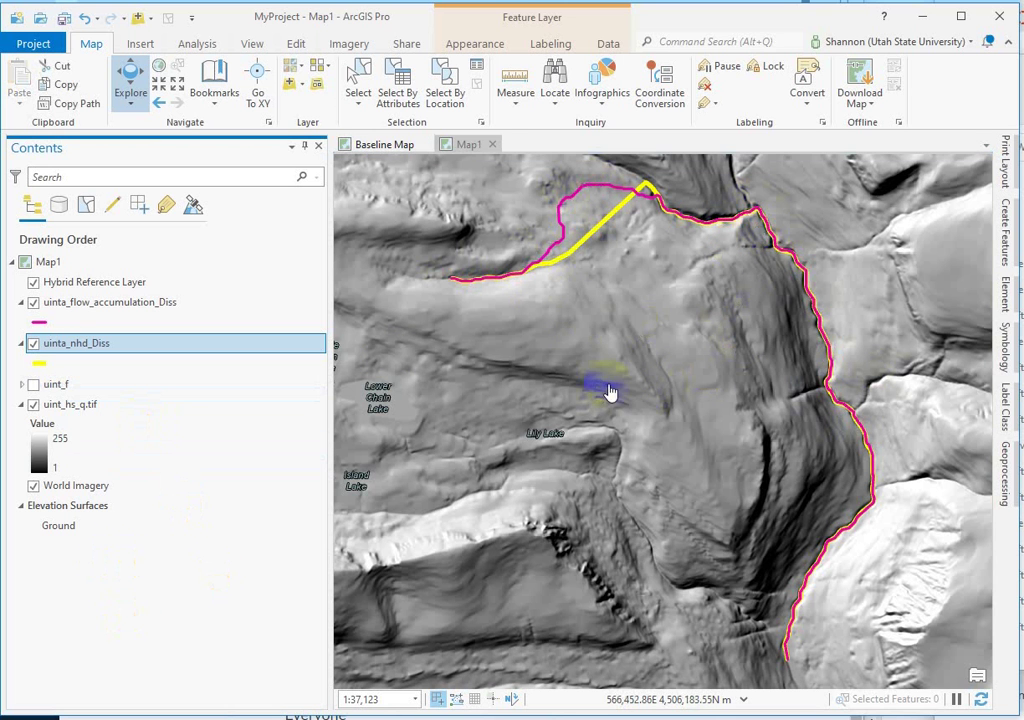
scroll(610, 391, down, 5)
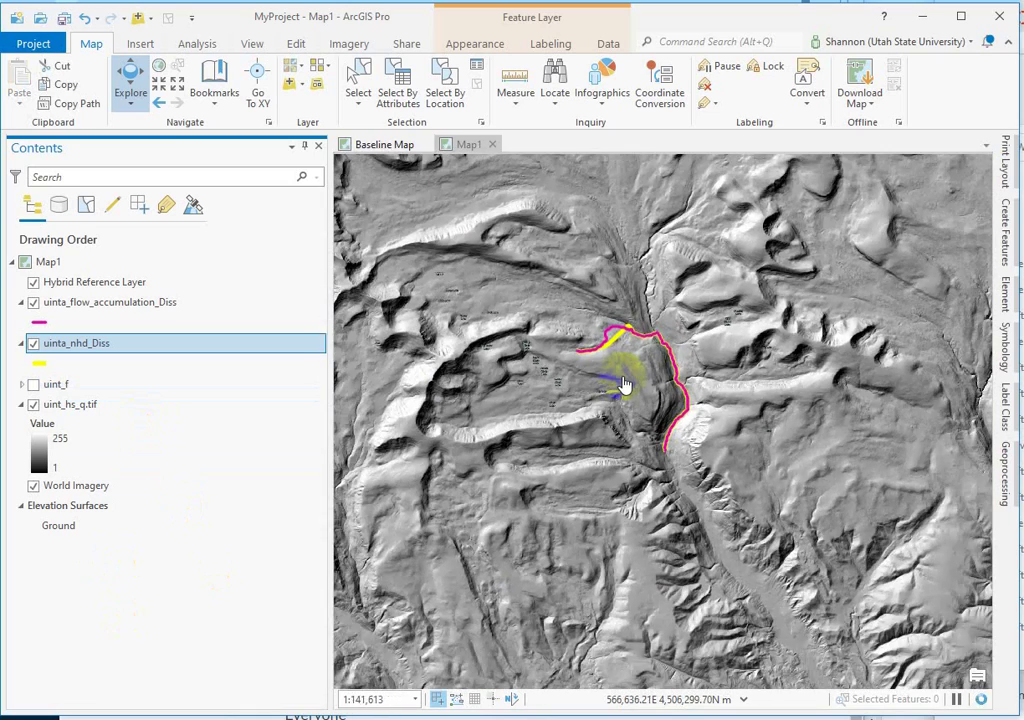
scroll(622, 384, down, 2)
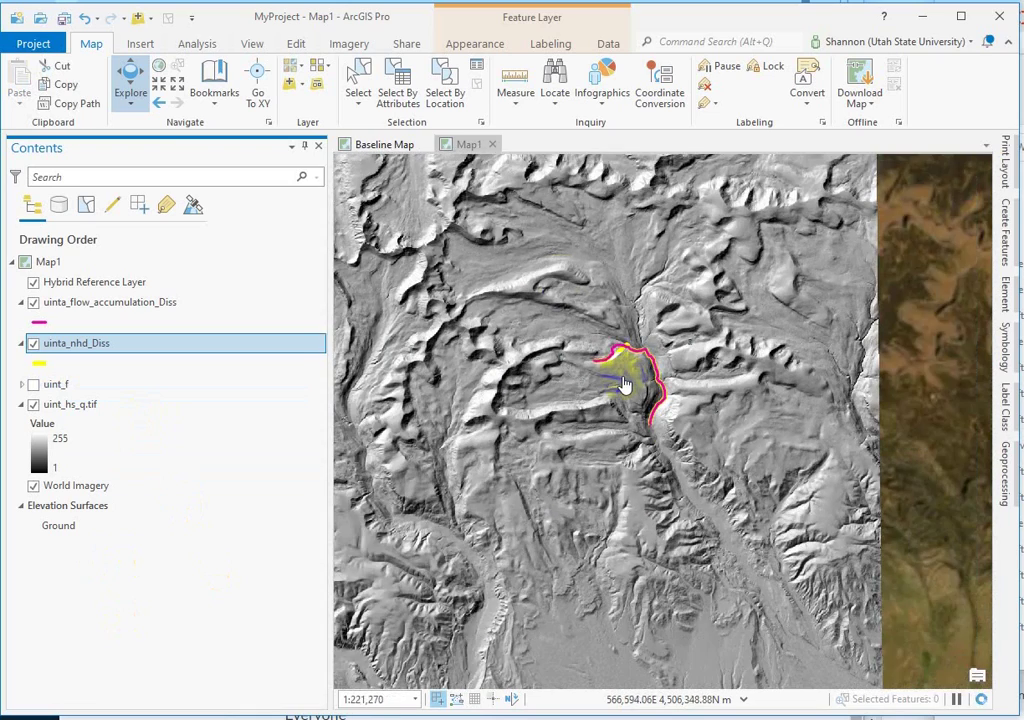
drag(512, 267, 430, 537)
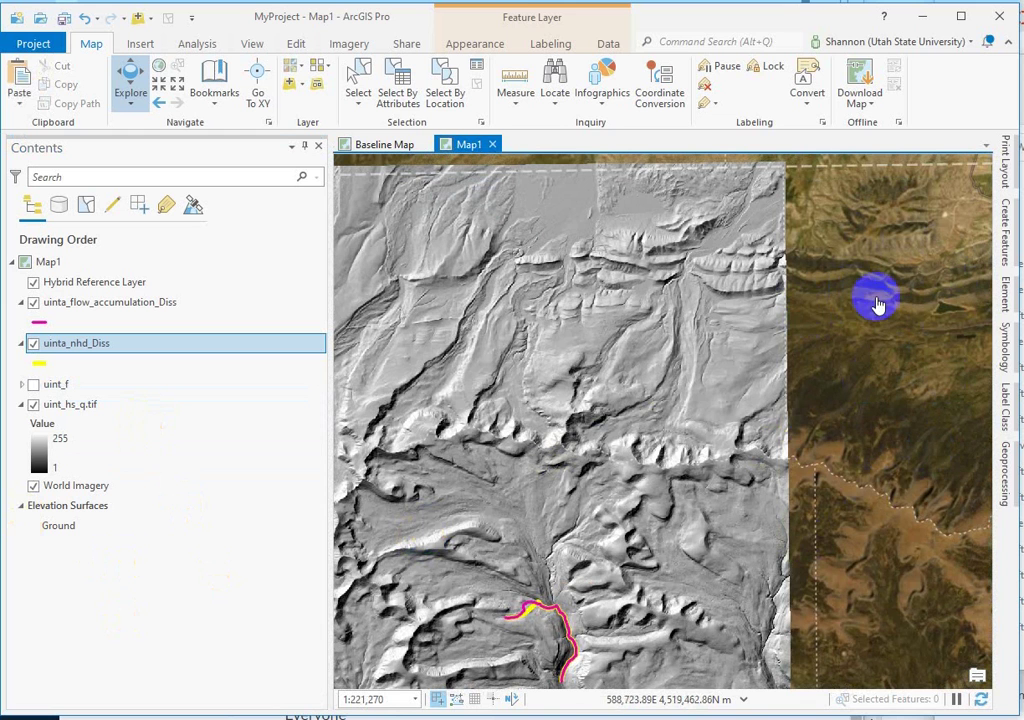
drag(473, 324, 697, 229)
Set the uint_hs_q.tif hillshade's layer blend mode to Hard Light.
click(480, 47)
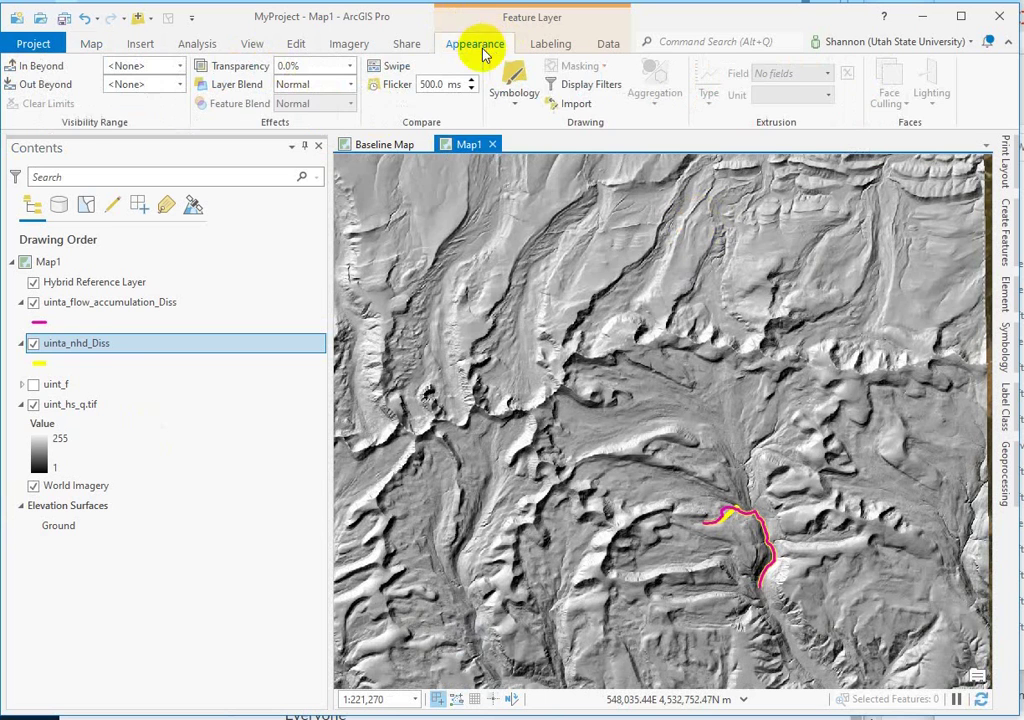
click(73, 405)
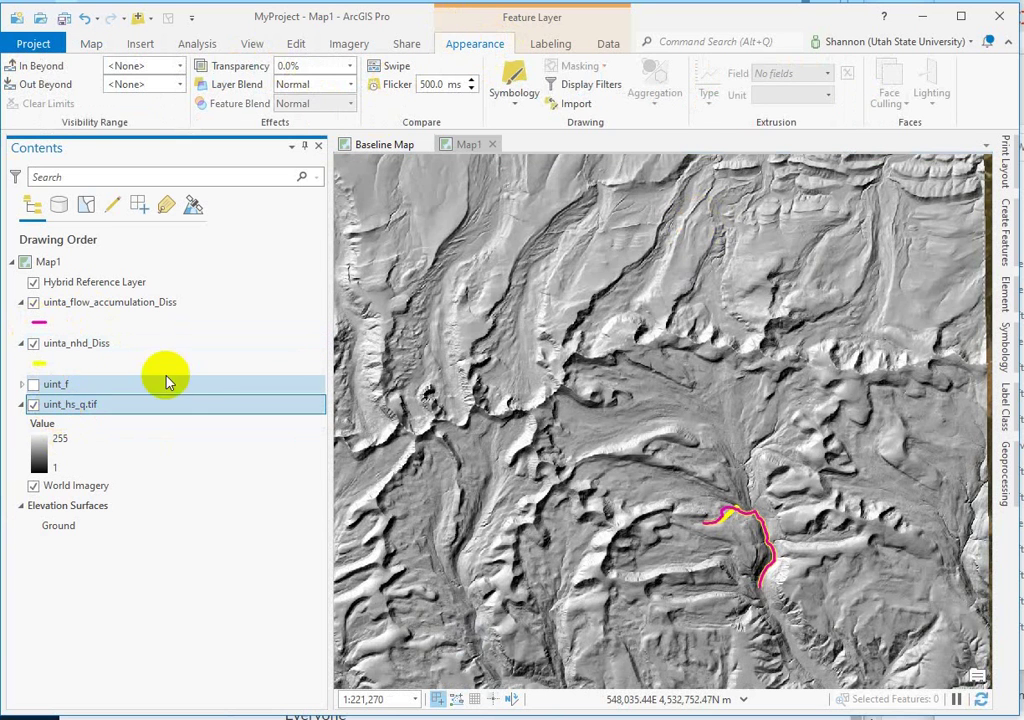
click(349, 84)
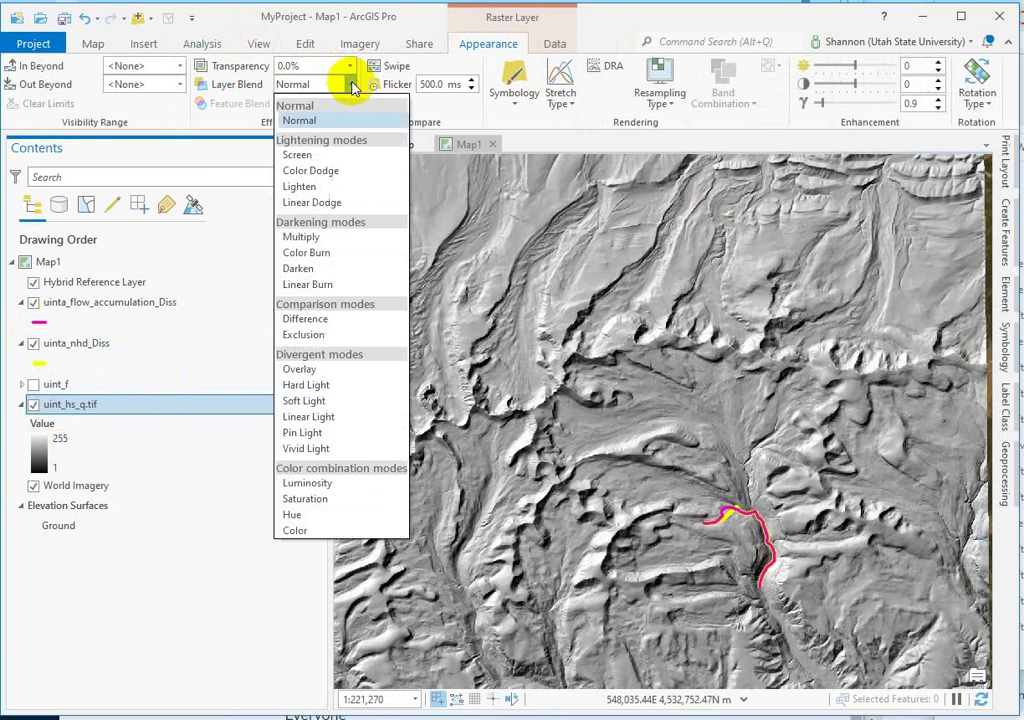
click(303, 387)
Pan and zoom in on the stream lines over the blended imagery.
drag(651, 384, 517, 178)
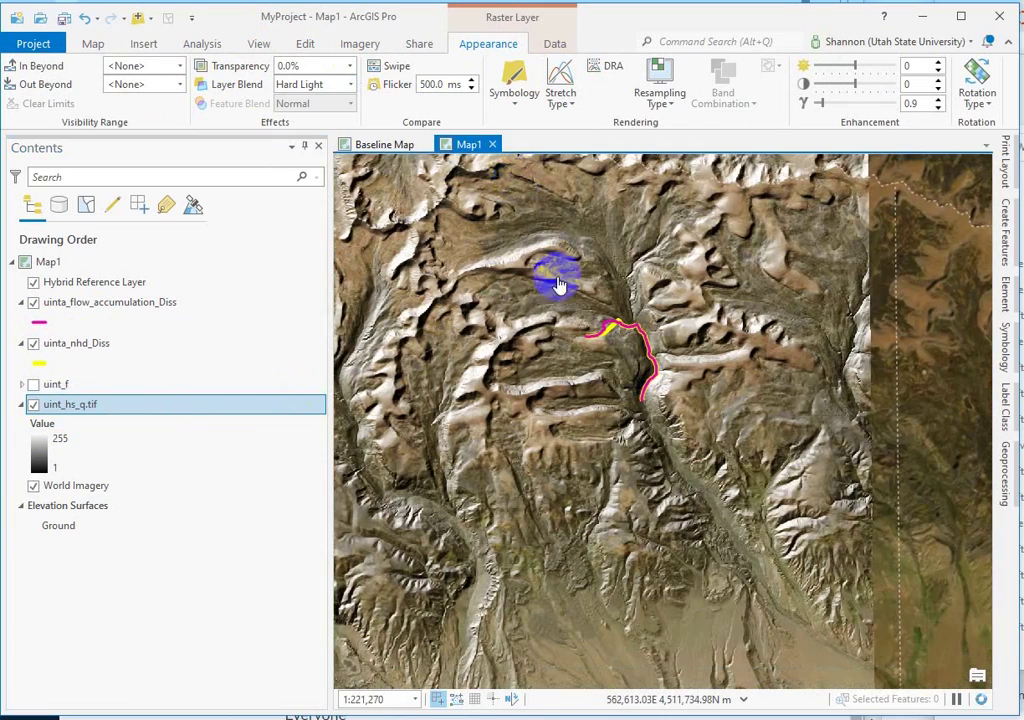
scroll(633, 370, up, 4)
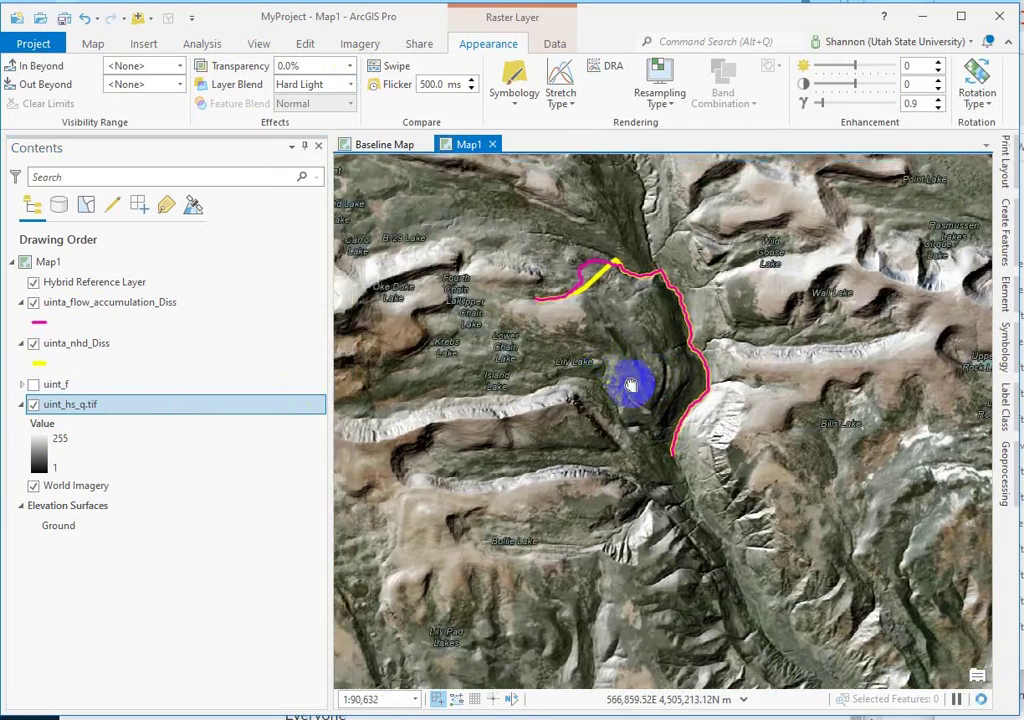
drag(631, 385, 662, 436)
scroll(665, 442, up, 2)
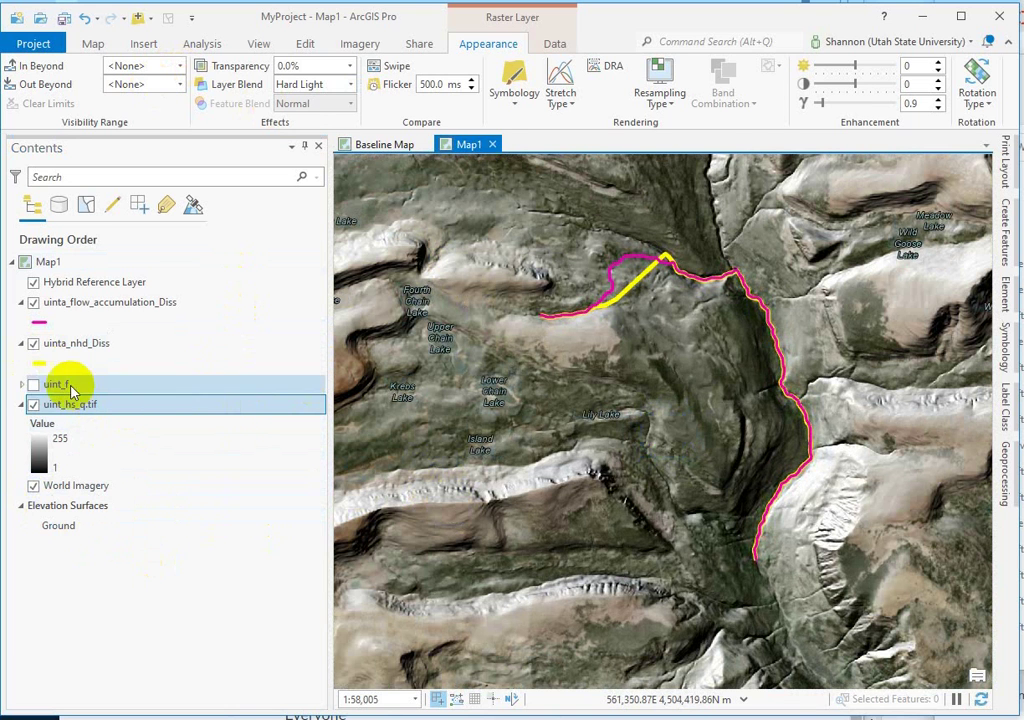
Add the uint_f raster from the Watershed folder as the Ground elevation source.
click(21, 386)
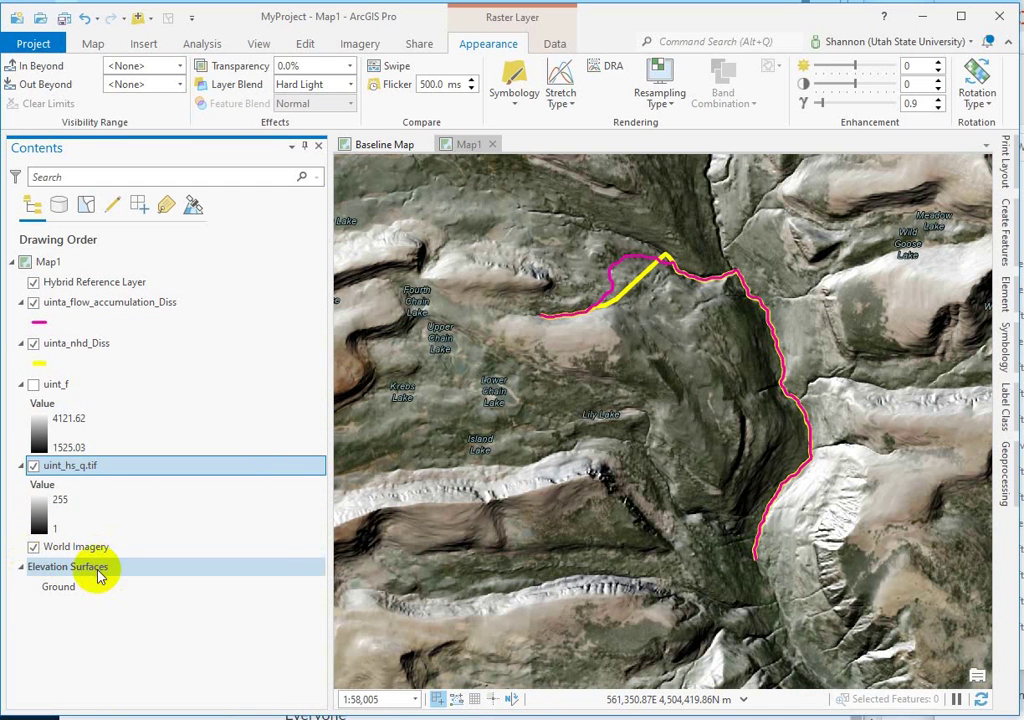
click(91, 45)
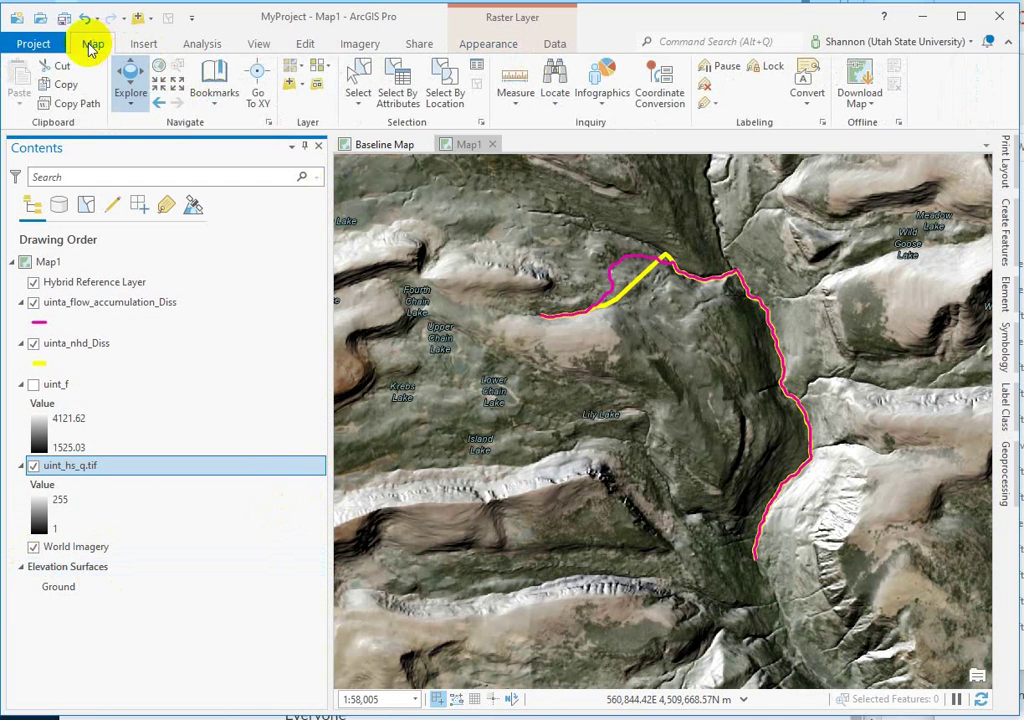
click(291, 82)
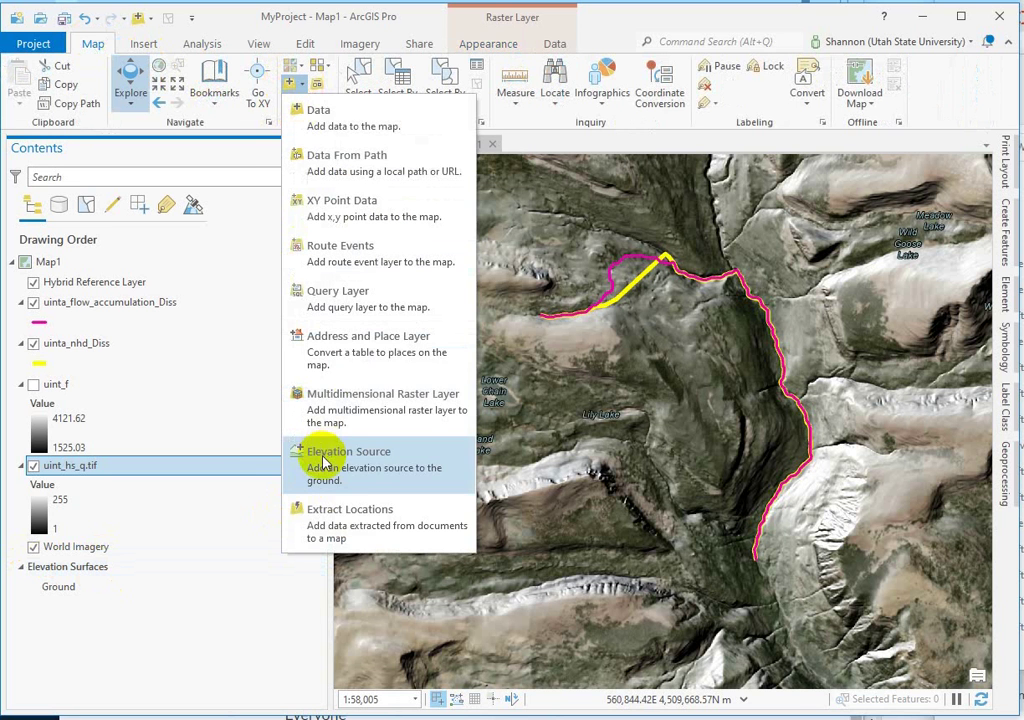
click(358, 463)
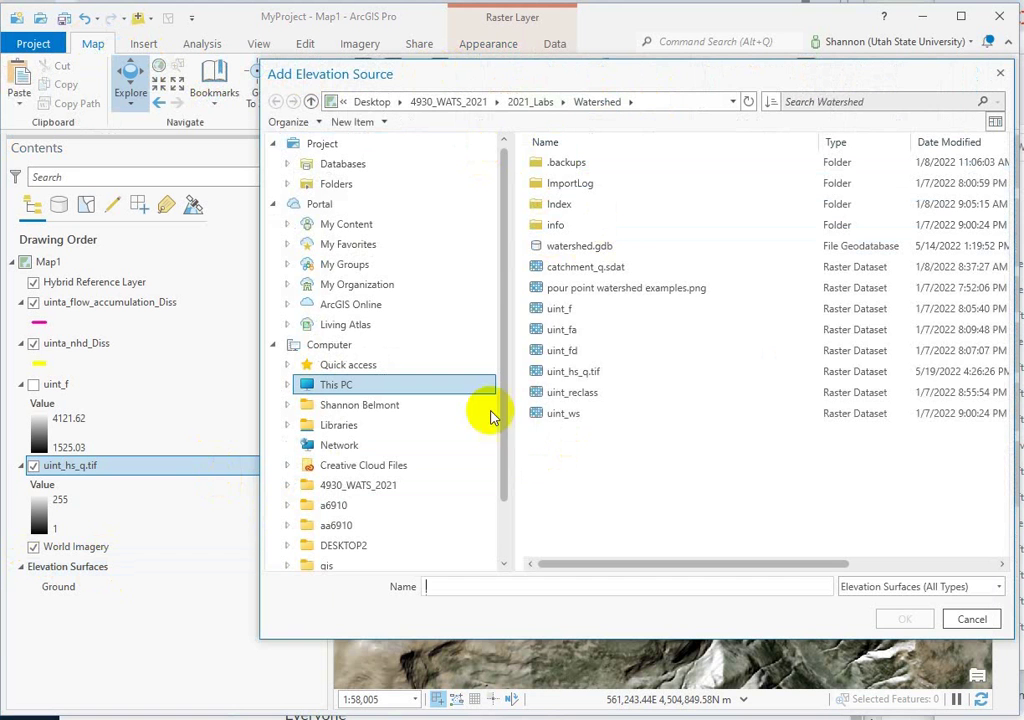
click(551, 313)
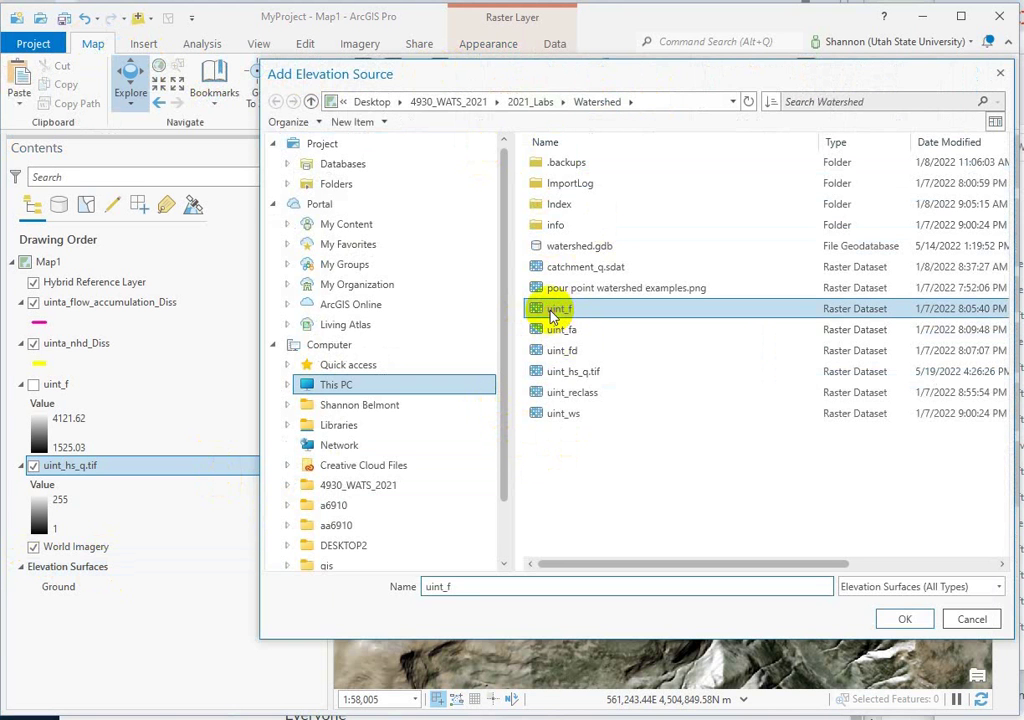
click(906, 619)
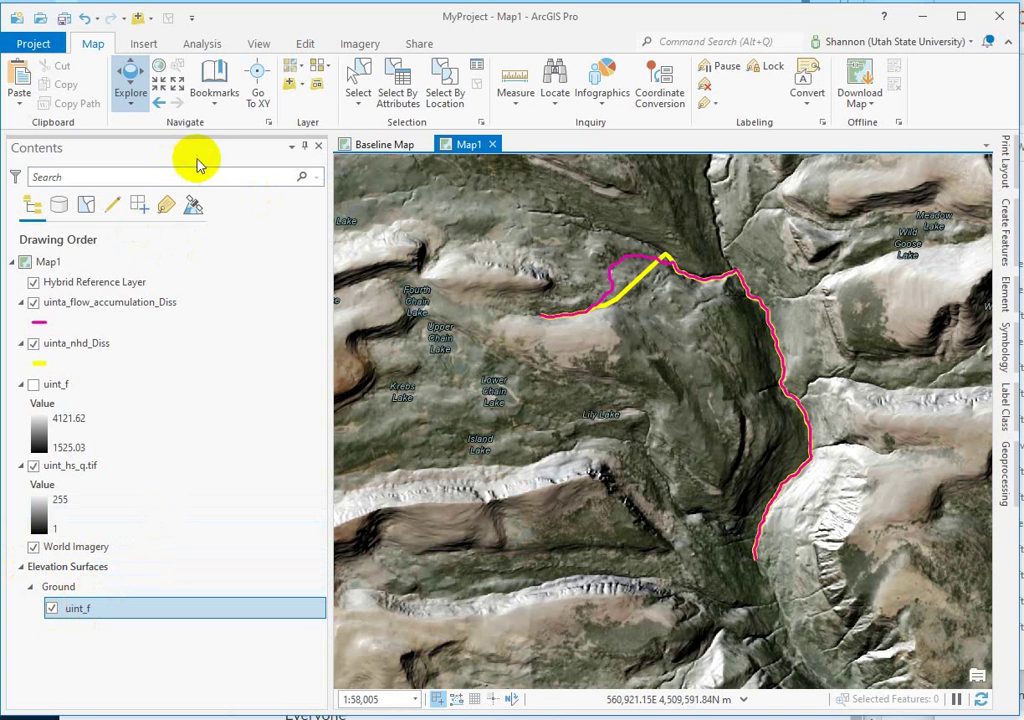
Launch the Elevation Profile tool from Exploratory 3D Analysis.
click(199, 43)
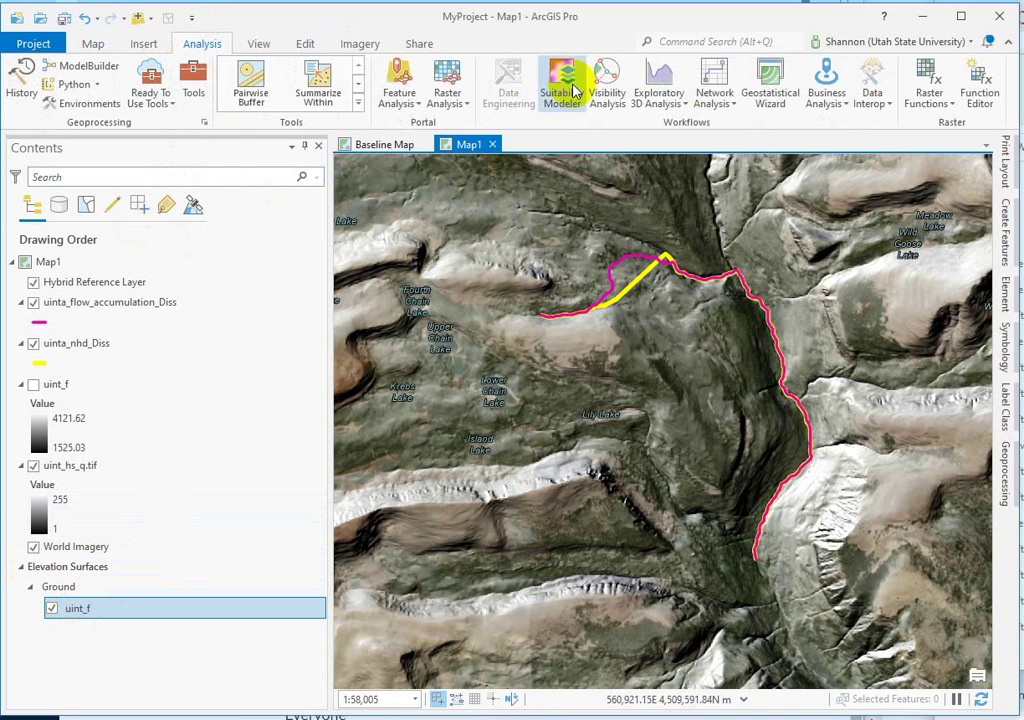
click(687, 108)
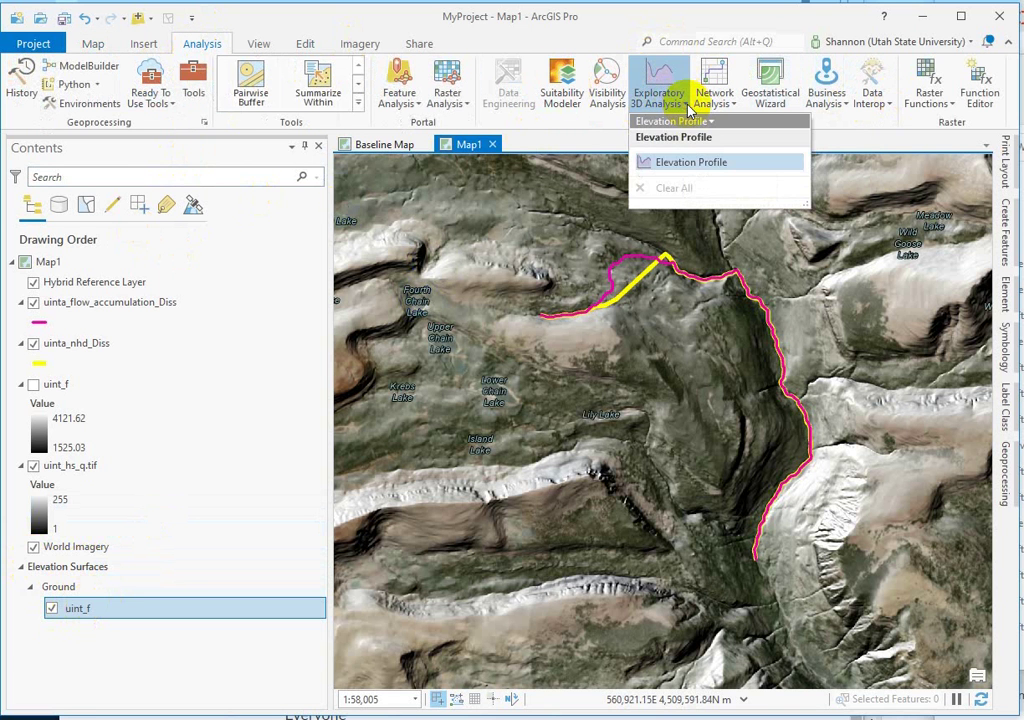
click(680, 165)
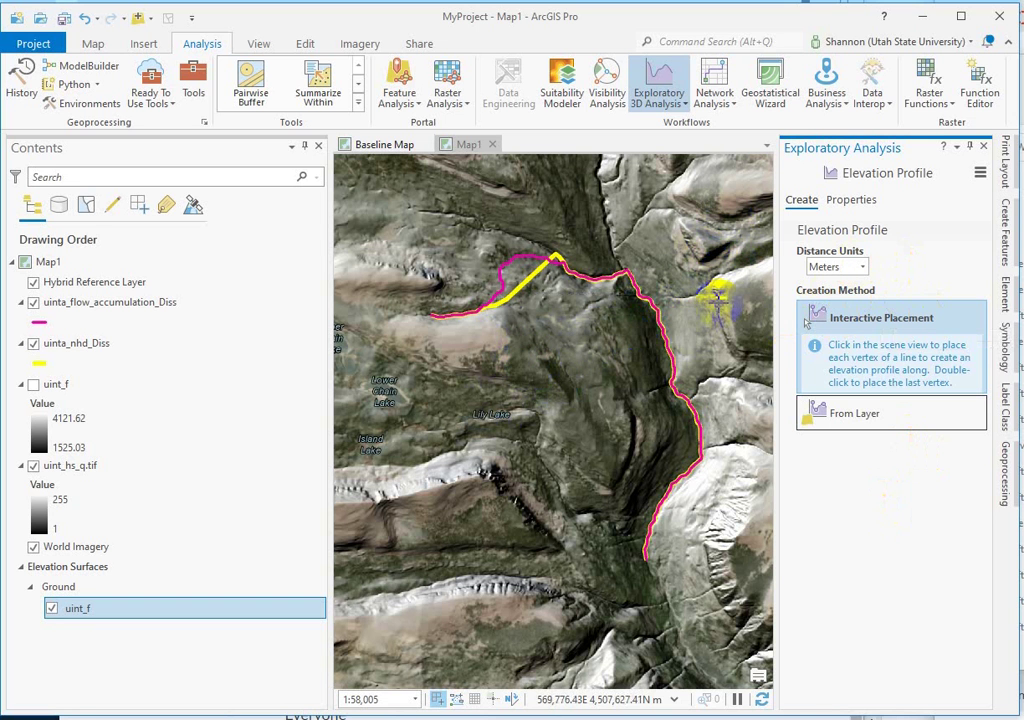
Draw a 4,653 m profile line across the valley and reverse its direction.
click(745, 304)
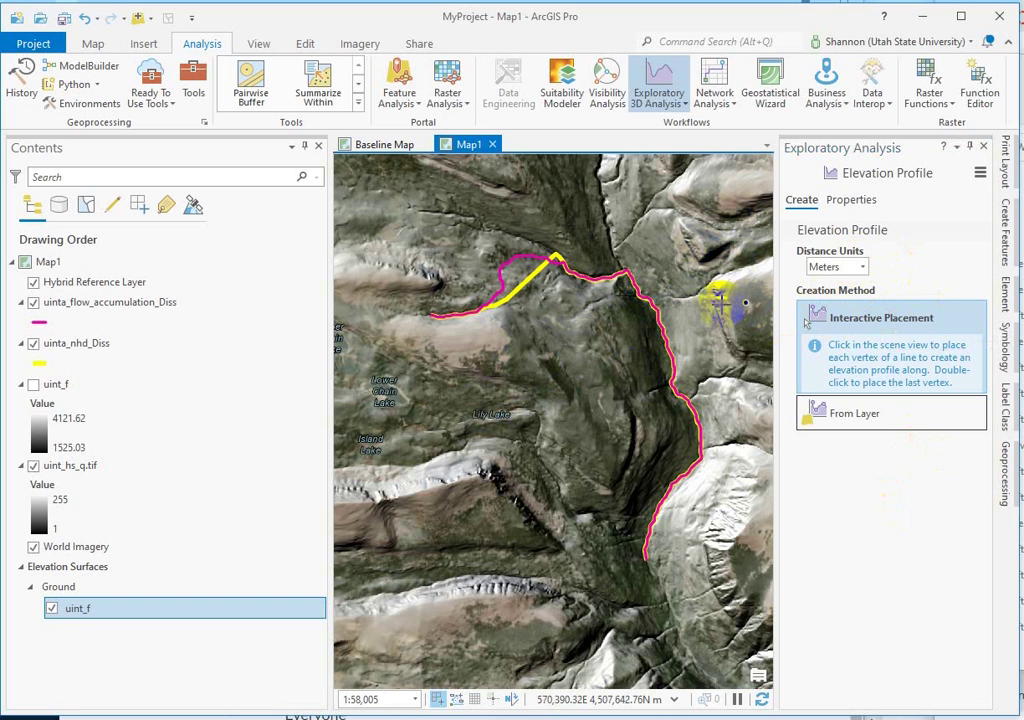
double_click(495, 339)
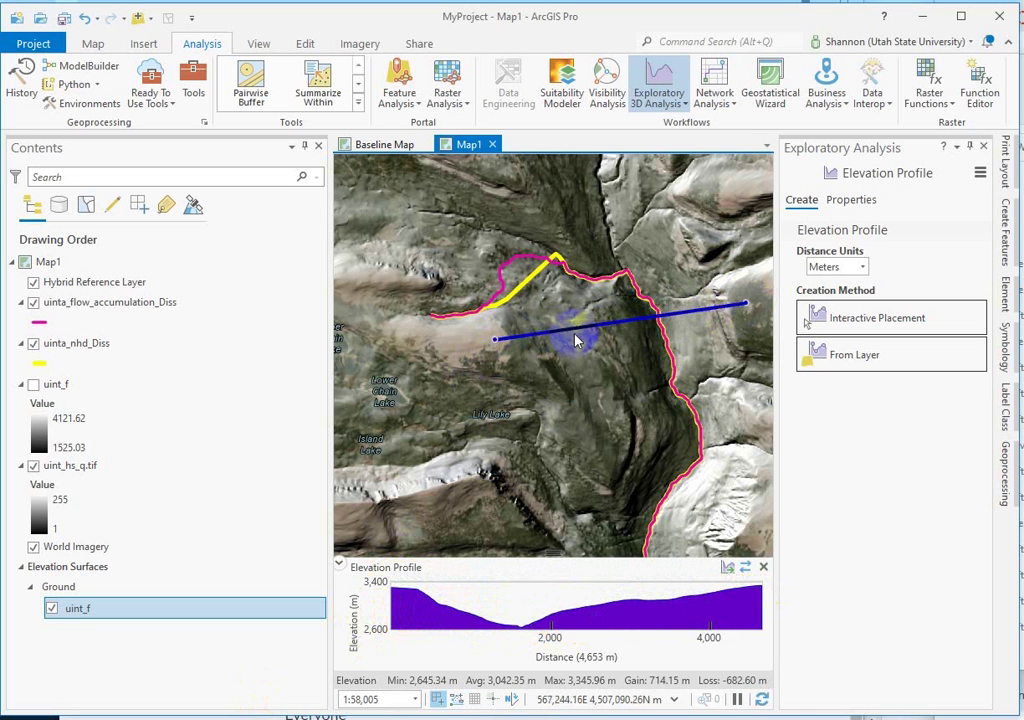
click(745, 570)
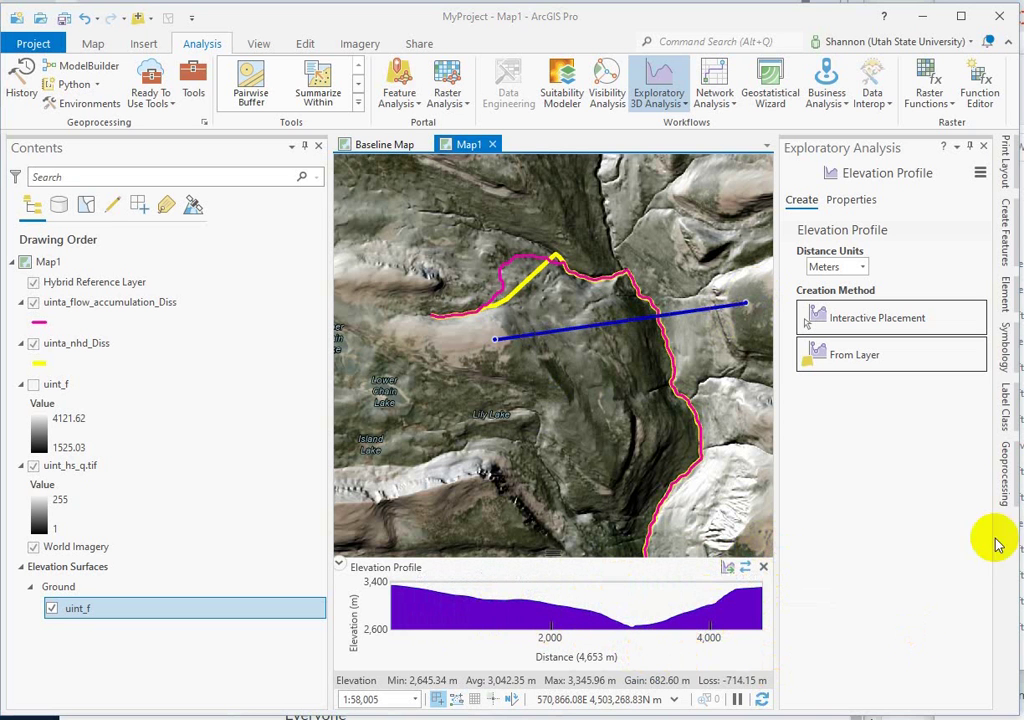
Style the elevation profile with a grey graph fill and a black profile line.
click(853, 201)
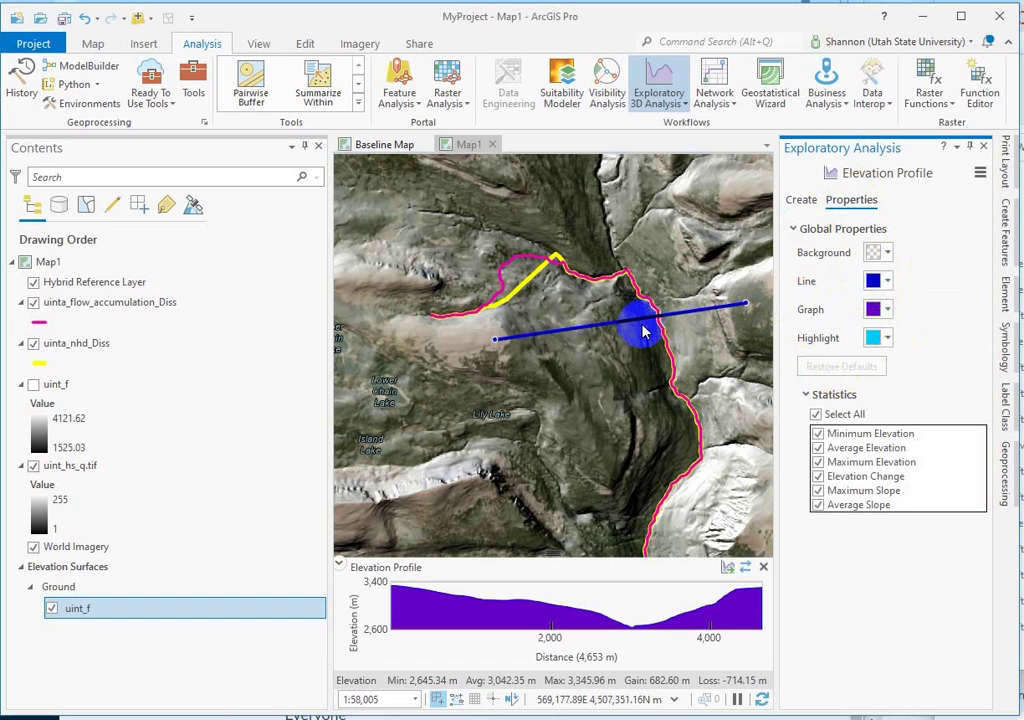
click(874, 311)
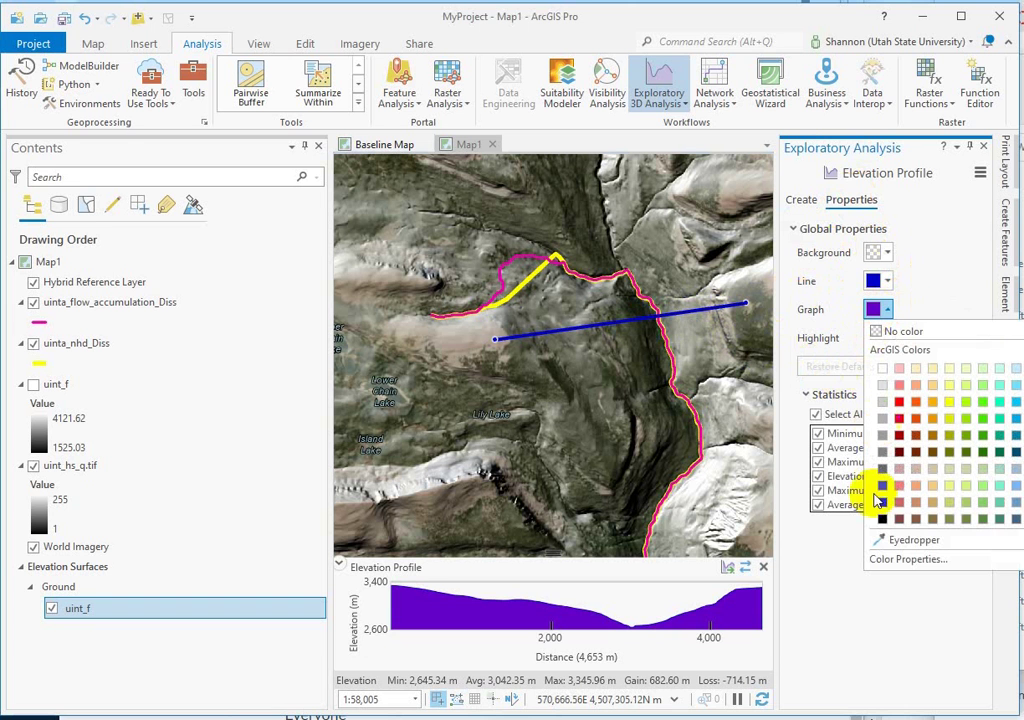
click(882, 451)
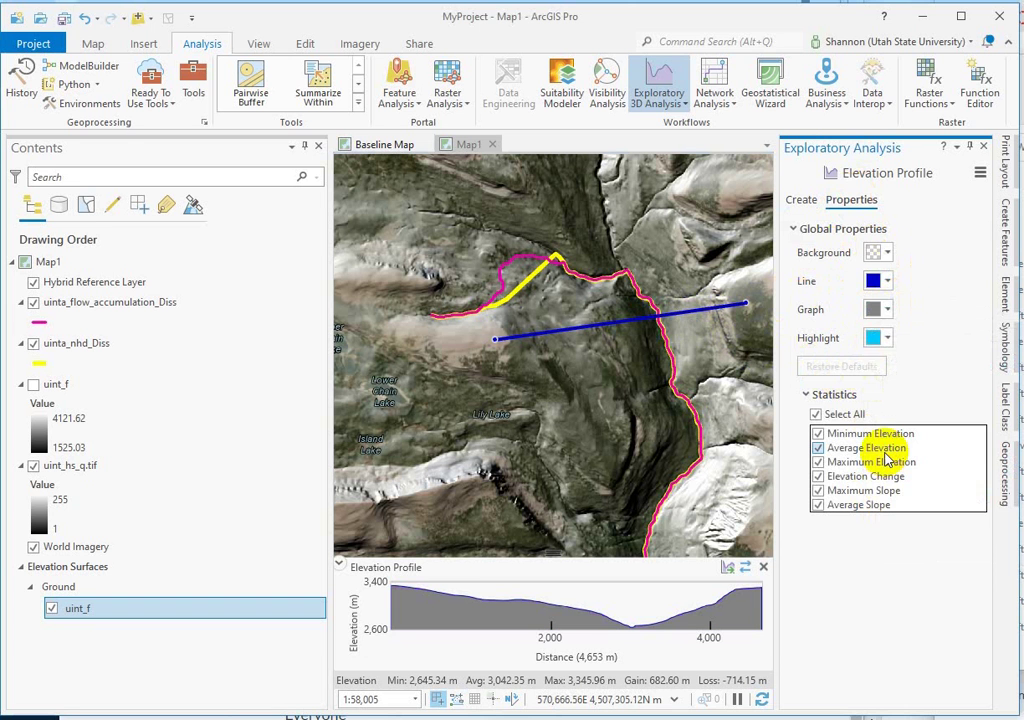
click(873, 282)
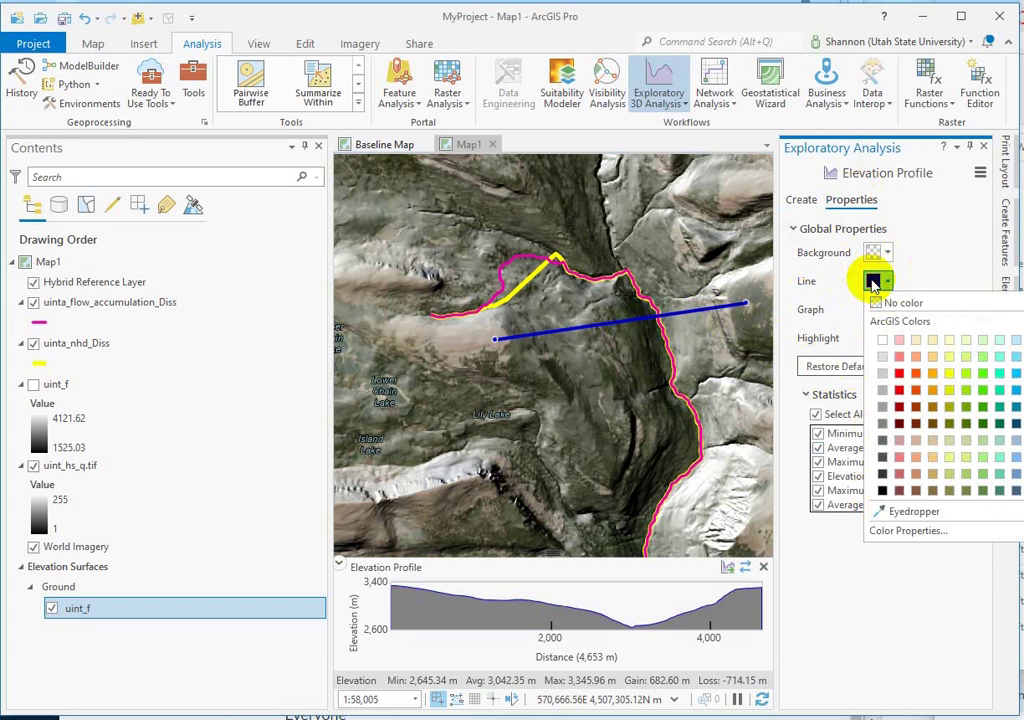
click(888, 492)
scroll(453, 380, down, 1)
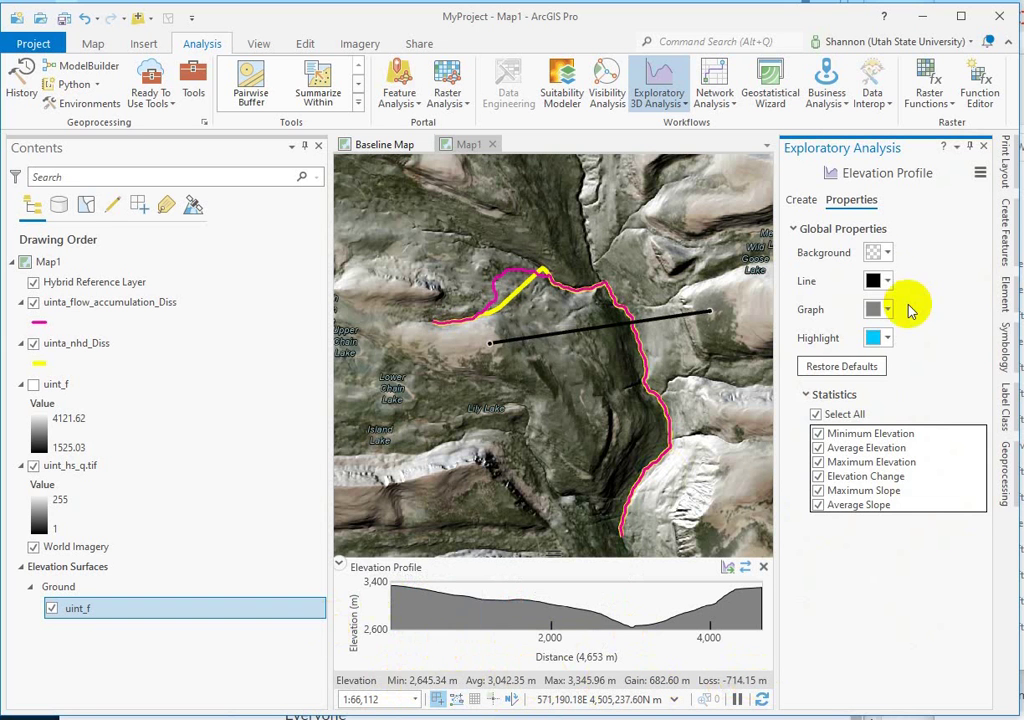
click(801, 199)
Keep distance units in Meters and set the creation method to From Layer.
click(866, 268)
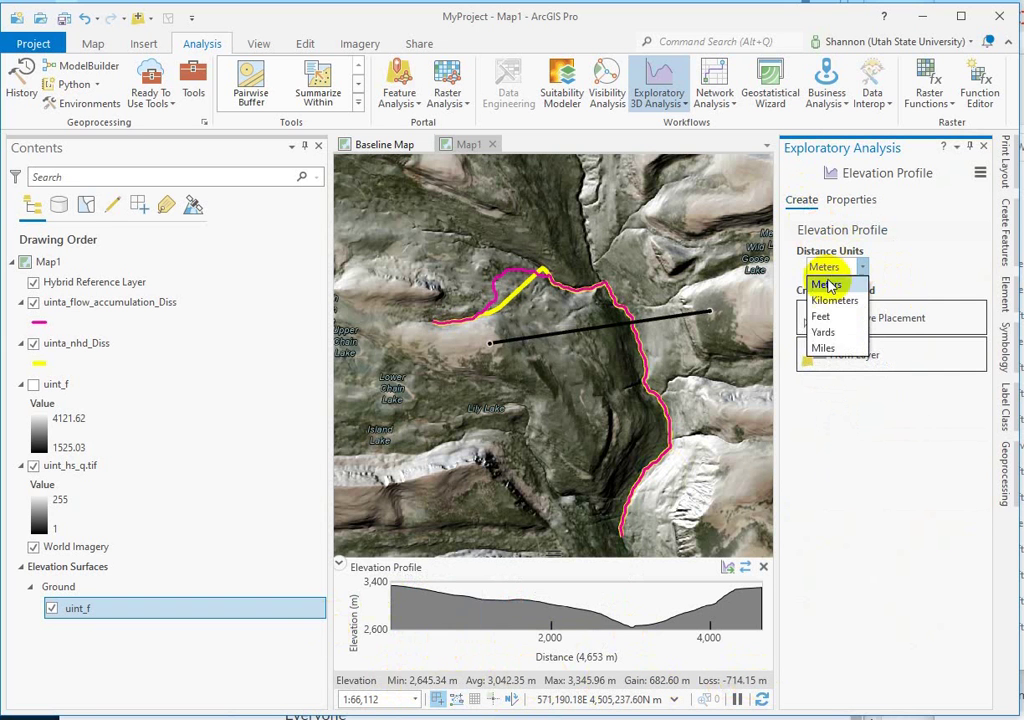
click(872, 510)
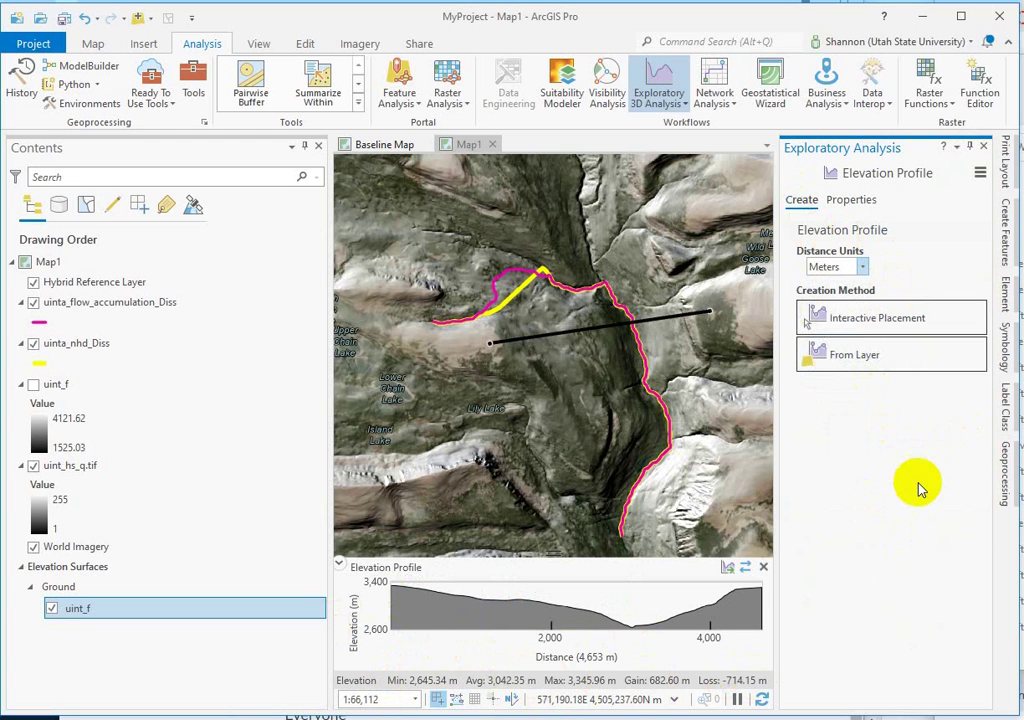
click(850, 358)
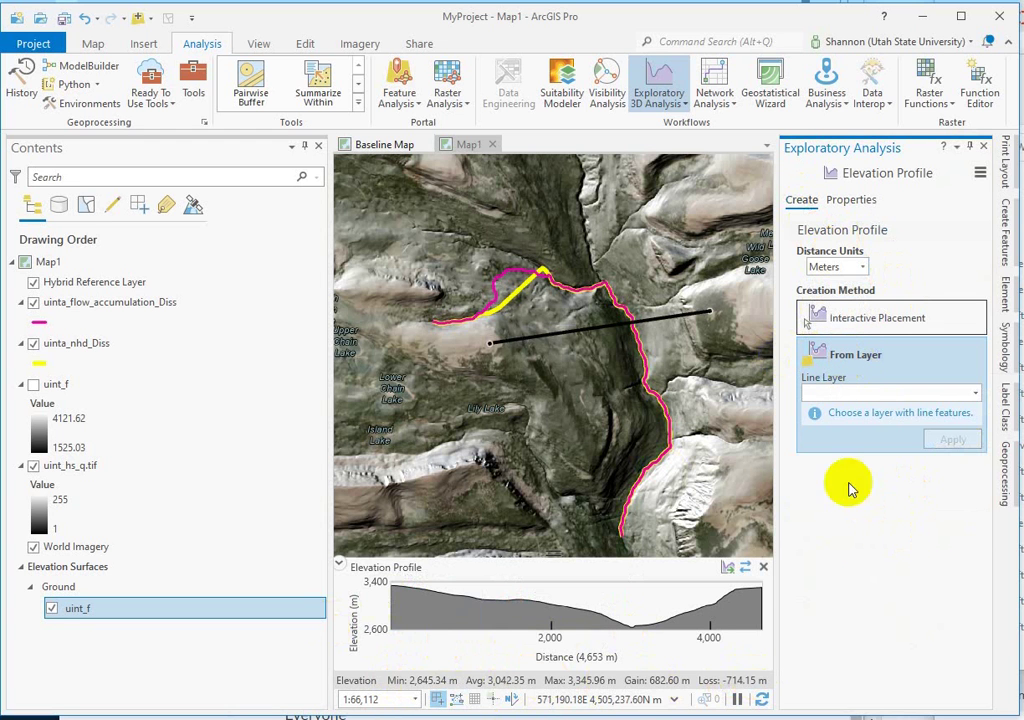
Remove the old black profile and choose uinta_nhd_Diss as the line layer.
click(765, 568)
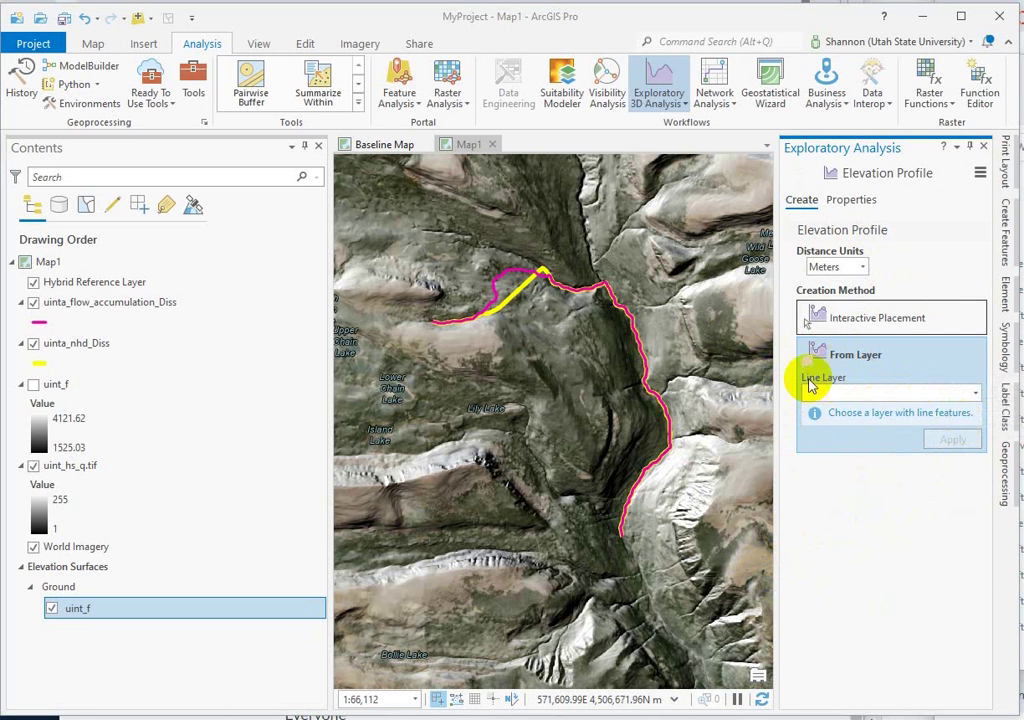
click(976, 395)
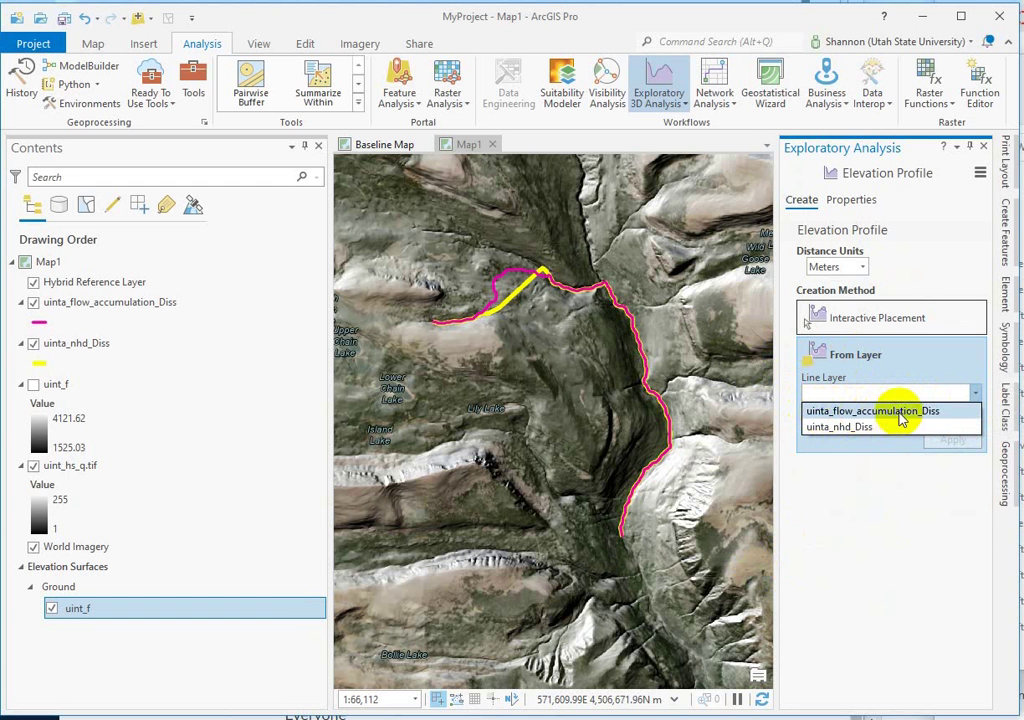
click(846, 429)
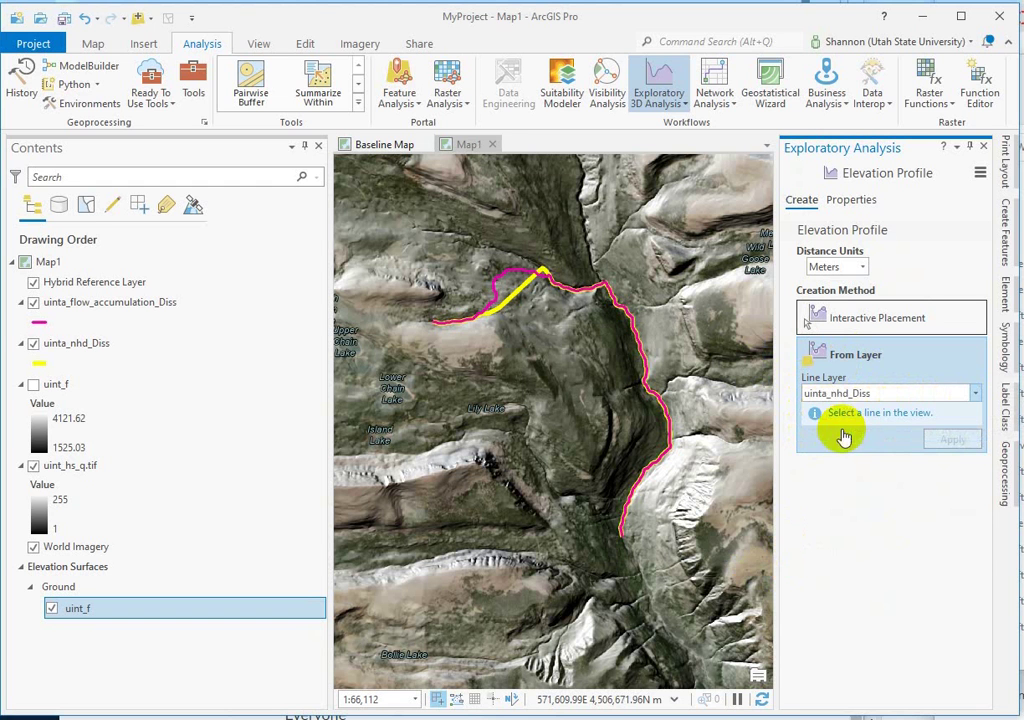
Select the stream on the map and build its 4,226 m elevation profile.
click(90, 43)
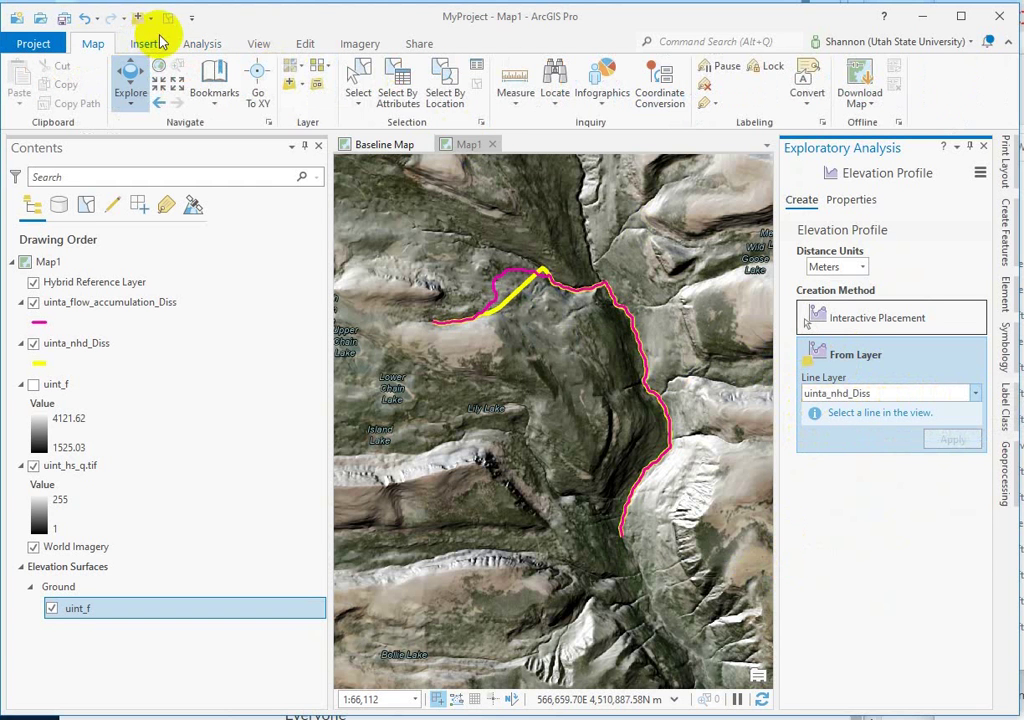
click(358, 78)
click(553, 293)
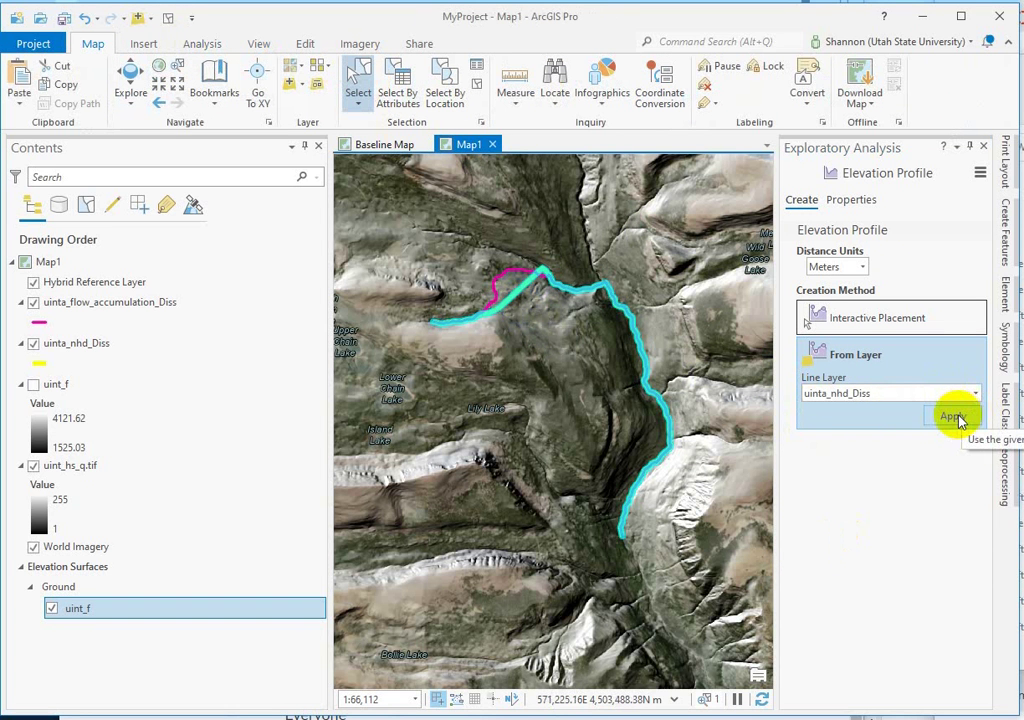
click(953, 417)
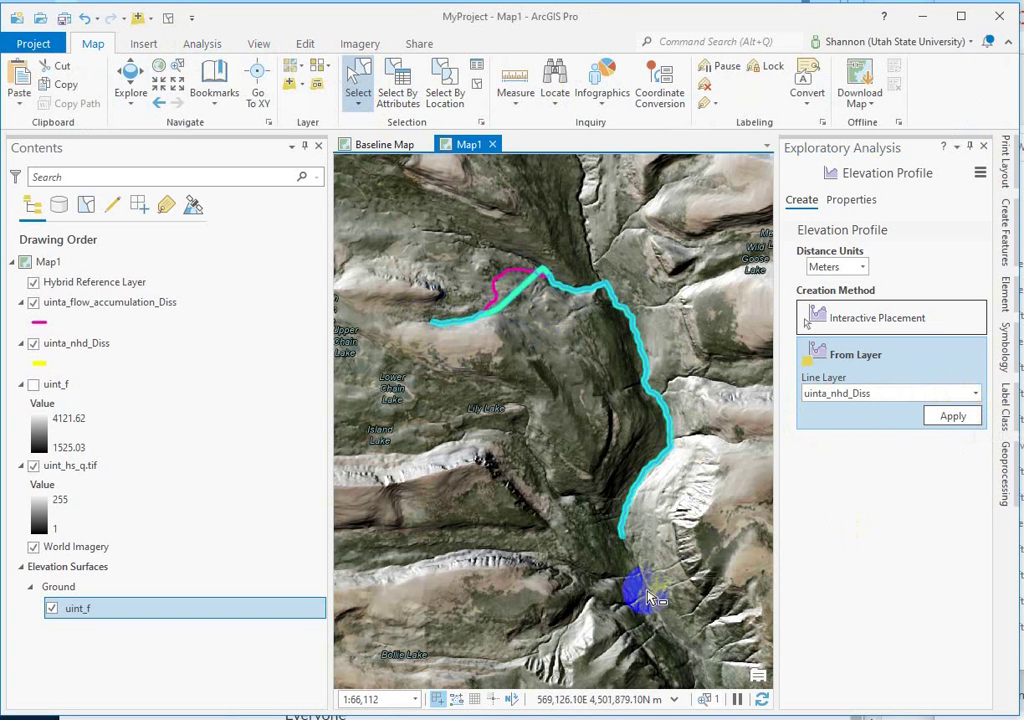
click(953, 418)
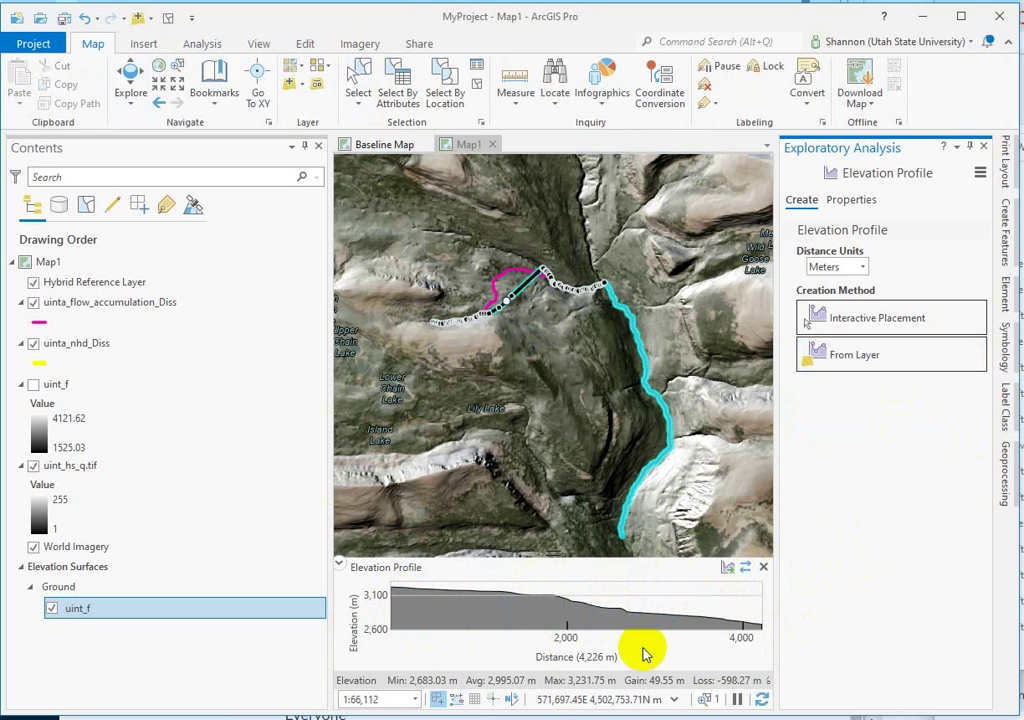
click(727, 568)
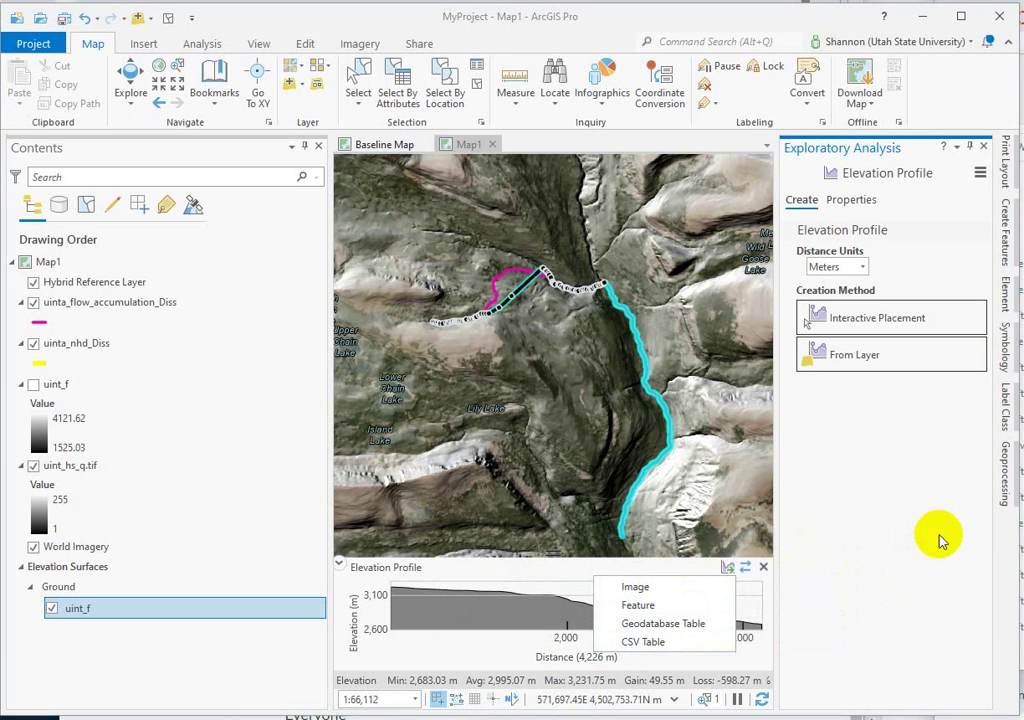
click(864, 542)
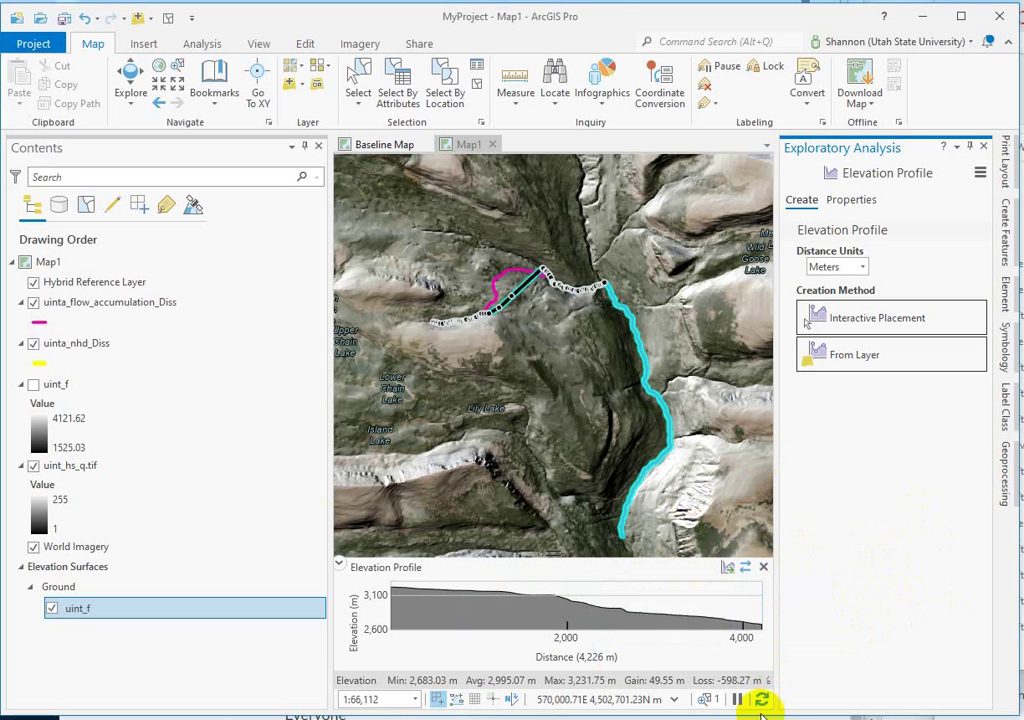
Remove the stream profile and clear the selected stream lines.
click(894, 318)
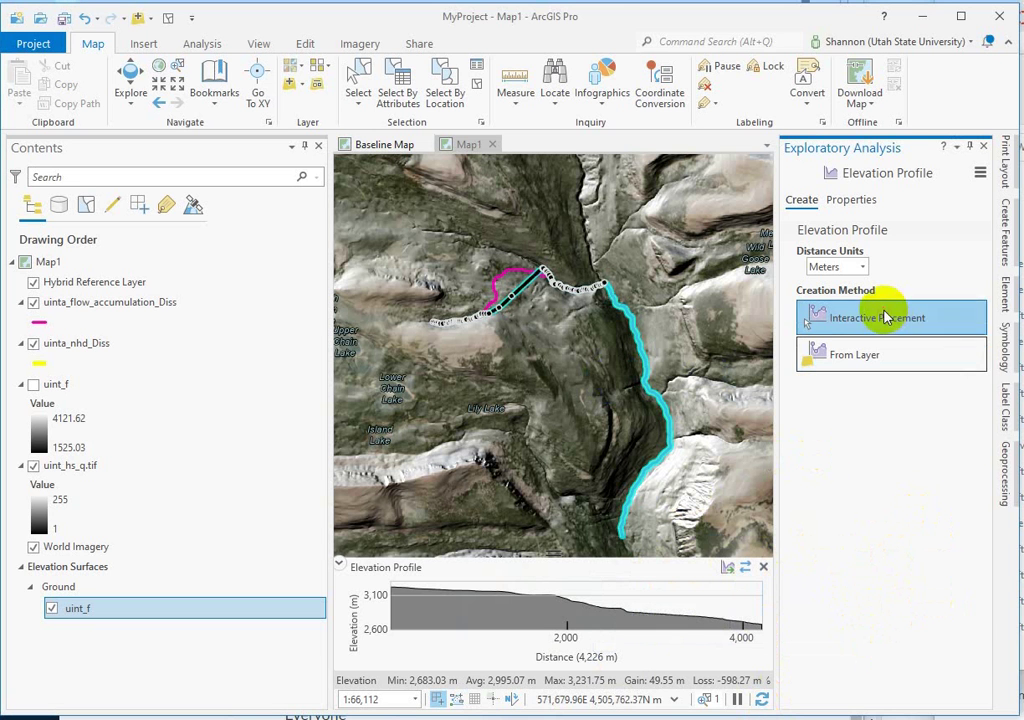
click(763, 567)
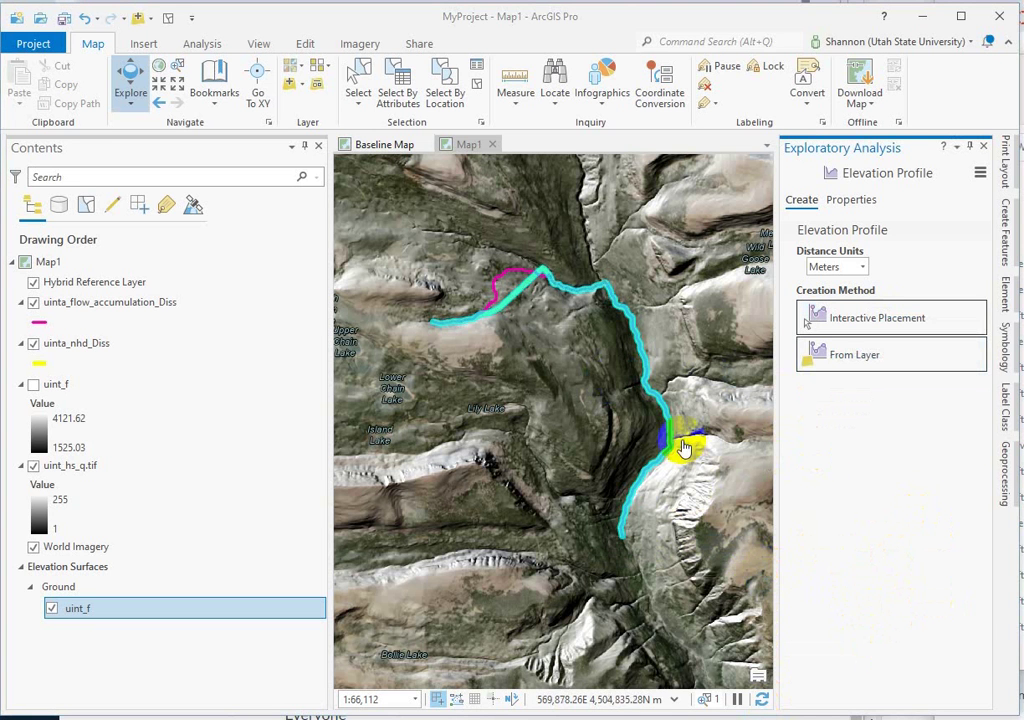
click(476, 88)
Draw a zigzag switchback trail line up the hillside, profiling 4,787 m.
drag(592, 434, 523, 622)
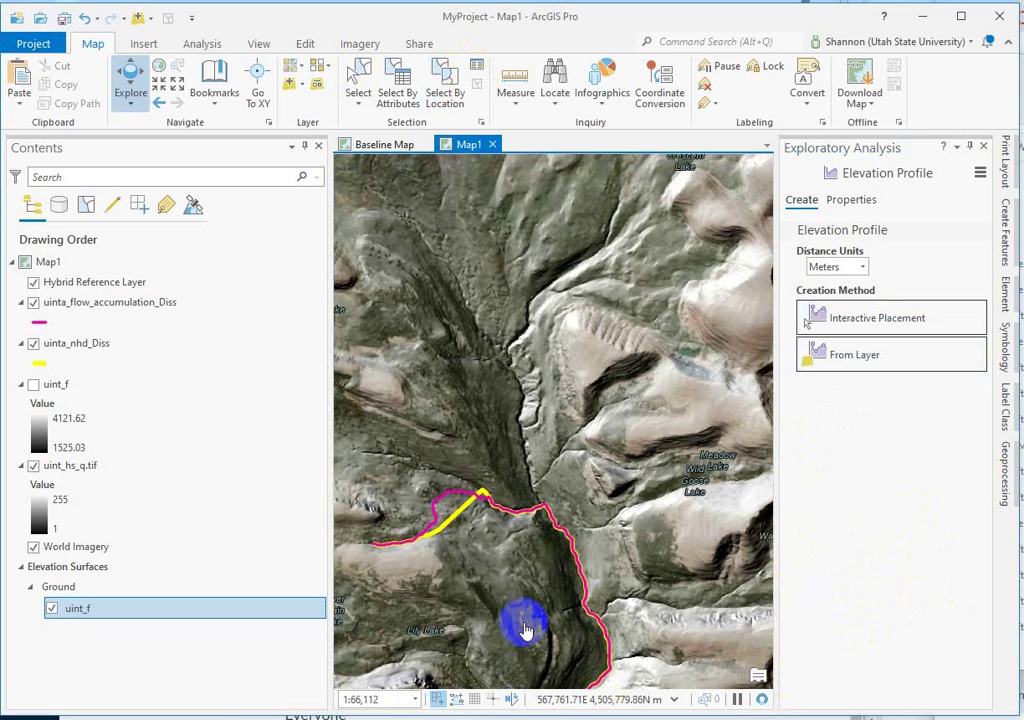
drag(543, 472, 543, 472)
scroll(543, 472, up, 3)
click(805, 320)
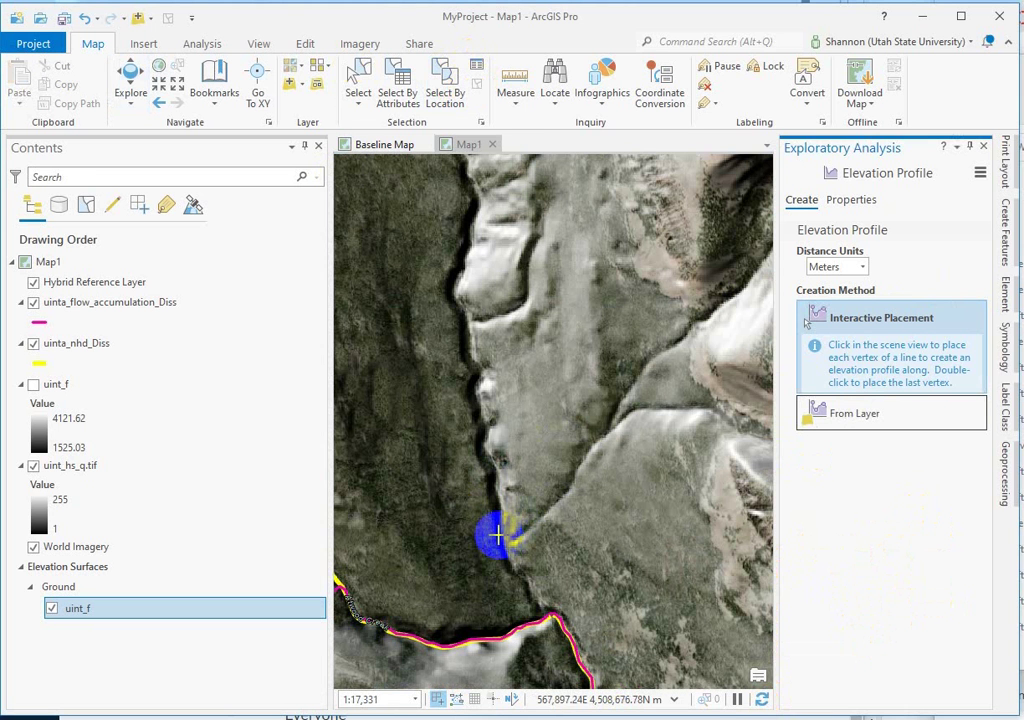
click(512, 540)
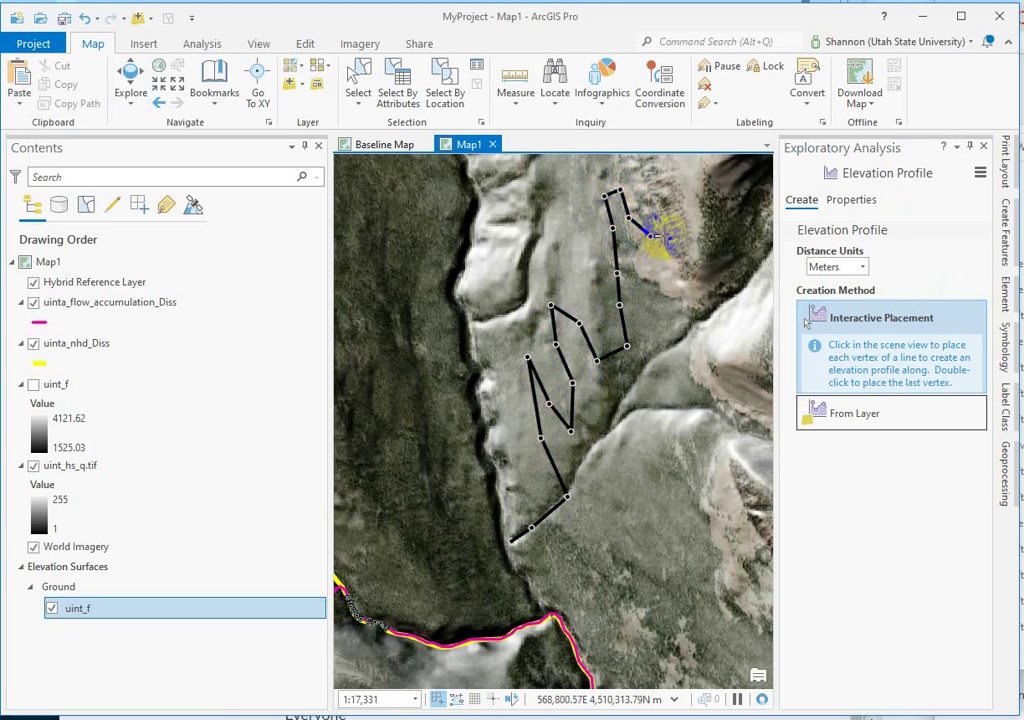
double_click(705, 178)
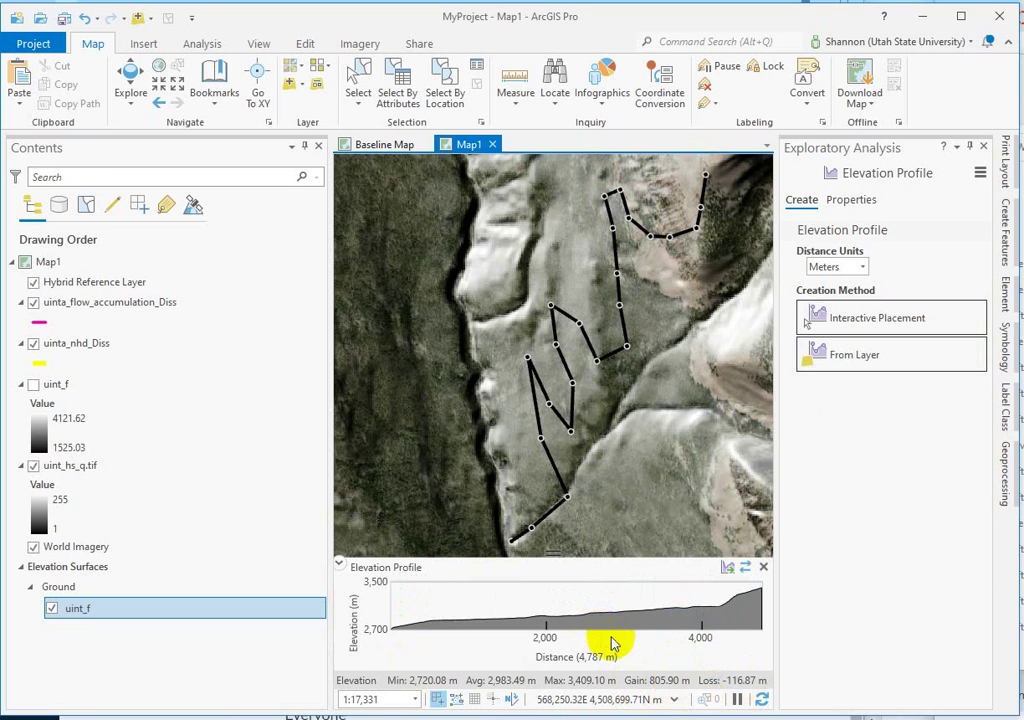
Close the analysis pane and drag two upper trail vertices upslope, making the profile 5,741 m.
click(985, 148)
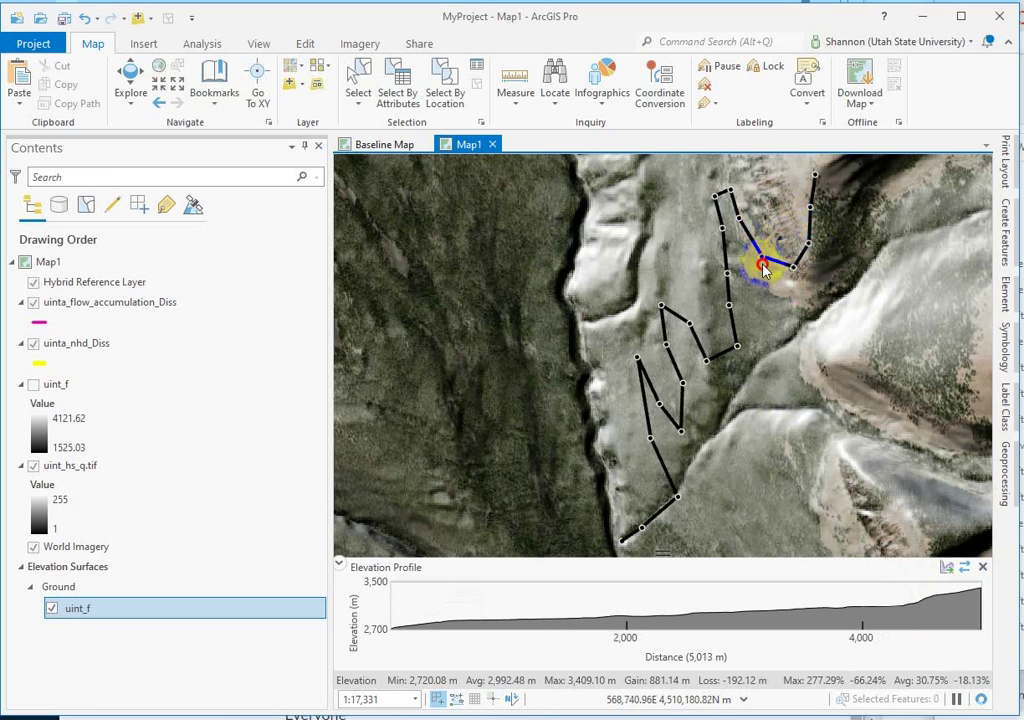
mouse_move(762, 198)
mouse_down()
mouse_move(770, 170)
mouse_move(760, 195)
mouse_move(757, 177)
mouse_up()
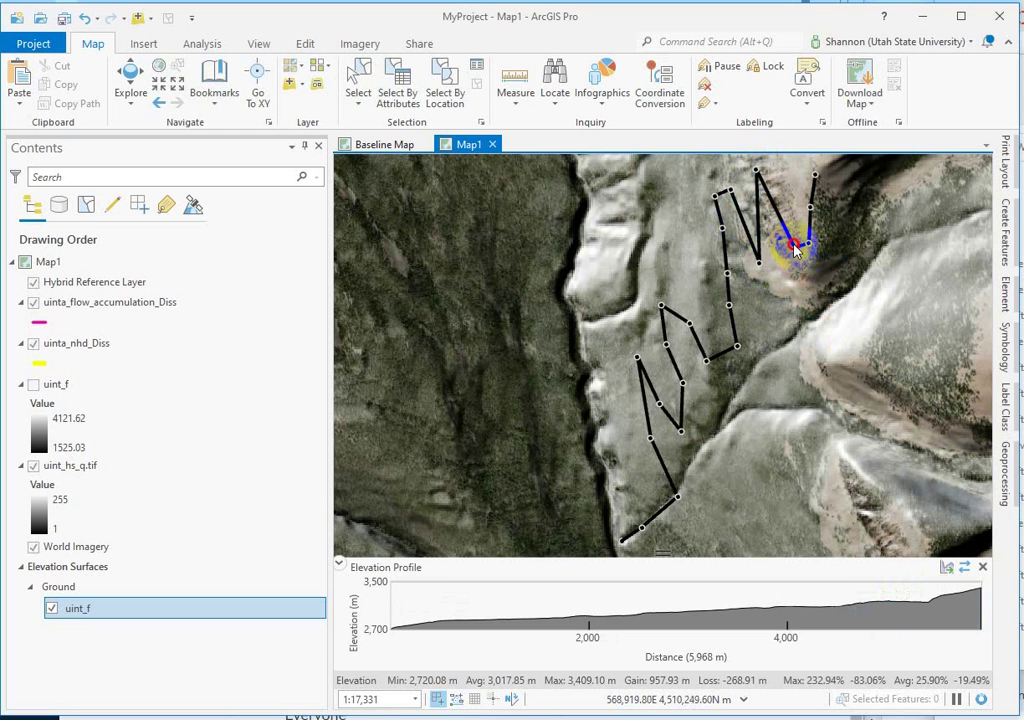
drag(790, 237, 784, 222)
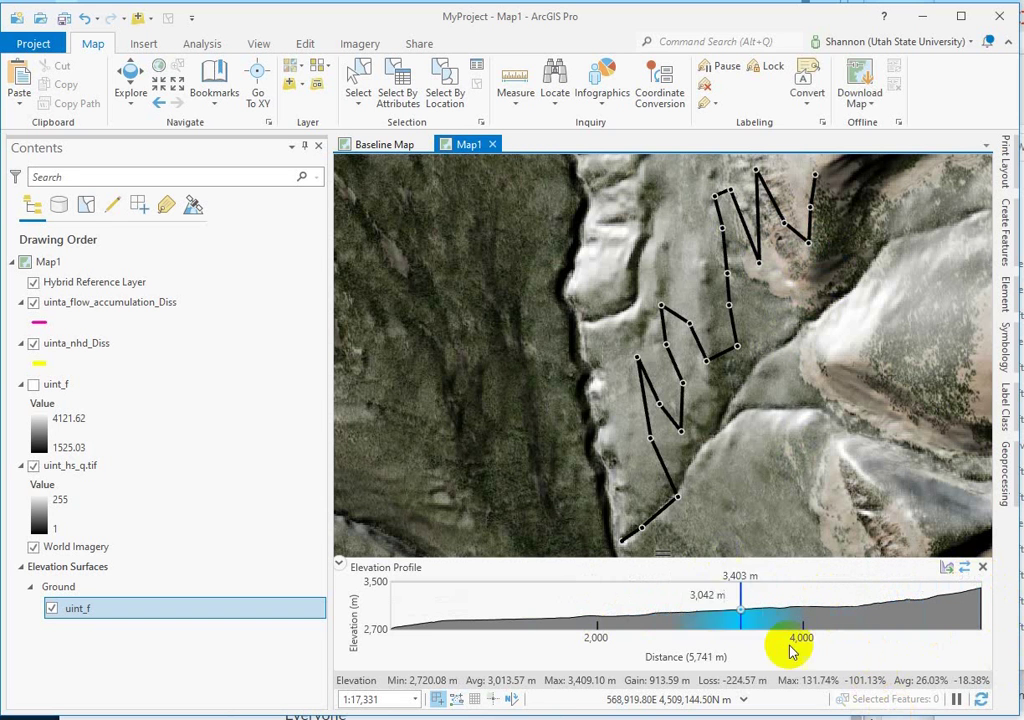
Bring up the profile's export options (Image, Feature, Geodatabase Table, CSV Table) and pick Feature.
click(946, 567)
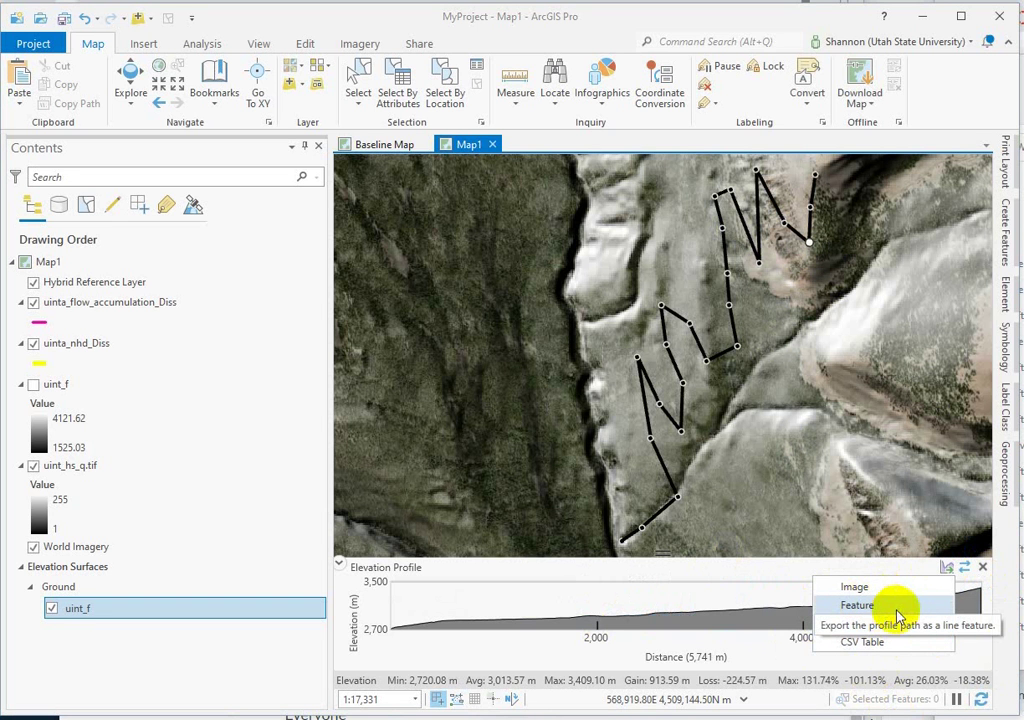
click(658, 548)
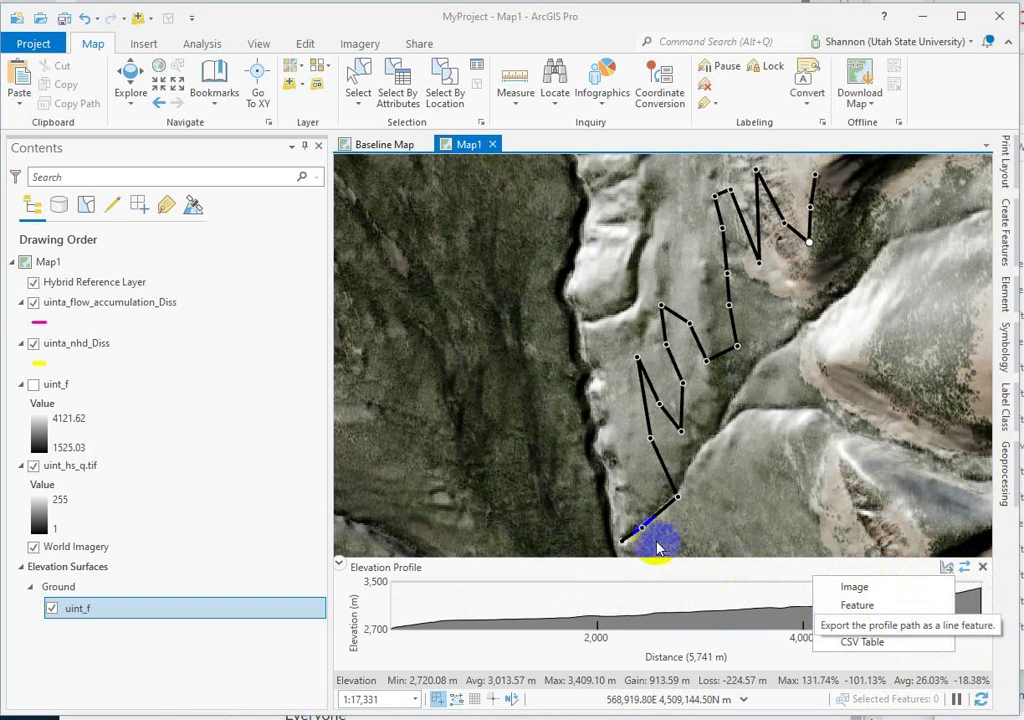